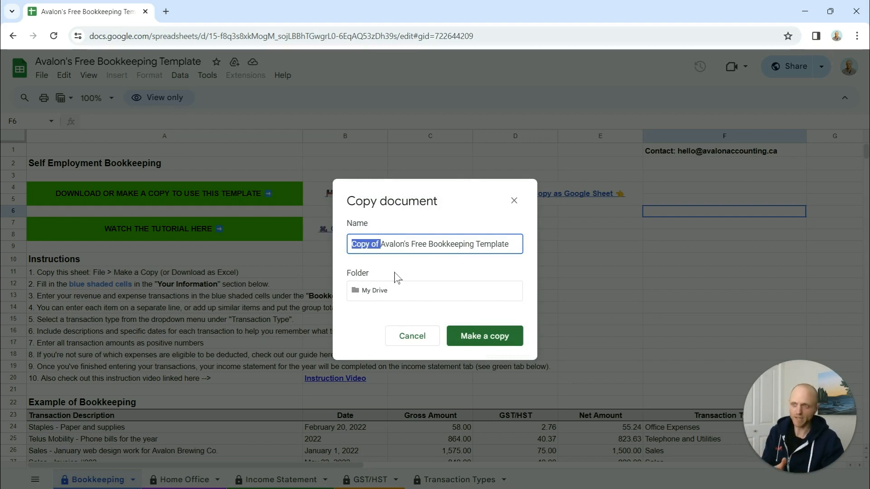
# Make a copy of the template named "Avalon's Free Bookkeeping Template" in My Drive and close the original file
pyautogui.press('BackSpace')
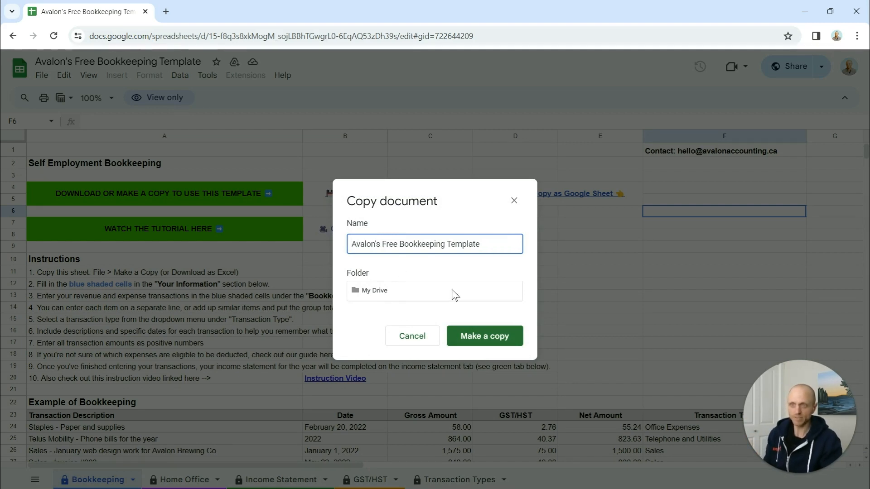
pyautogui.click(484, 341)
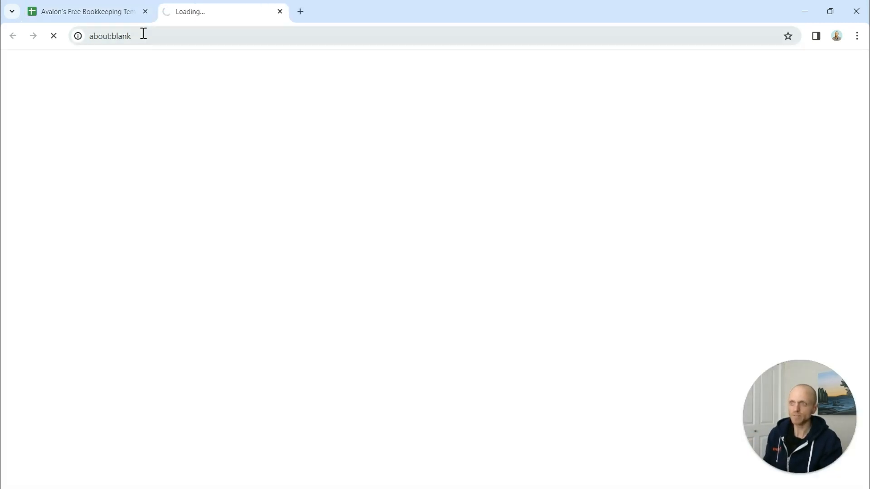
pyautogui.click(145, 11)
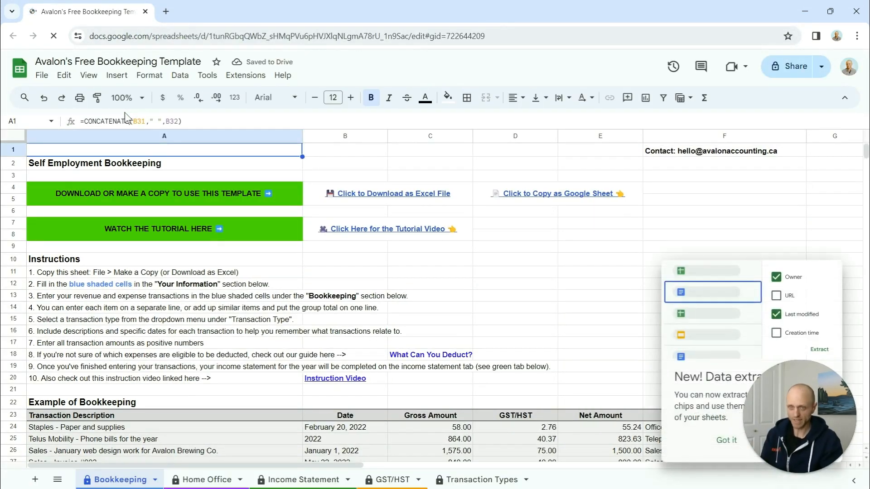
pyautogui.click(484, 260)
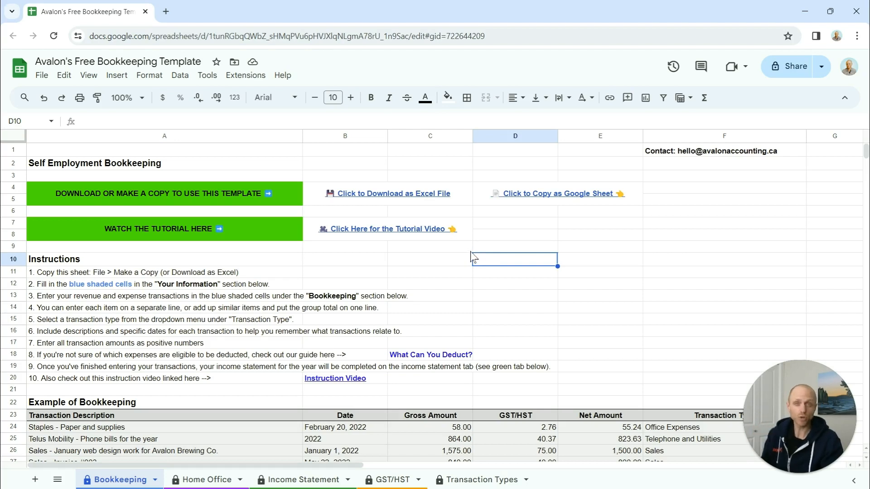
pyautogui.moveTo(44, 272); pyautogui.dragTo(95, 368)
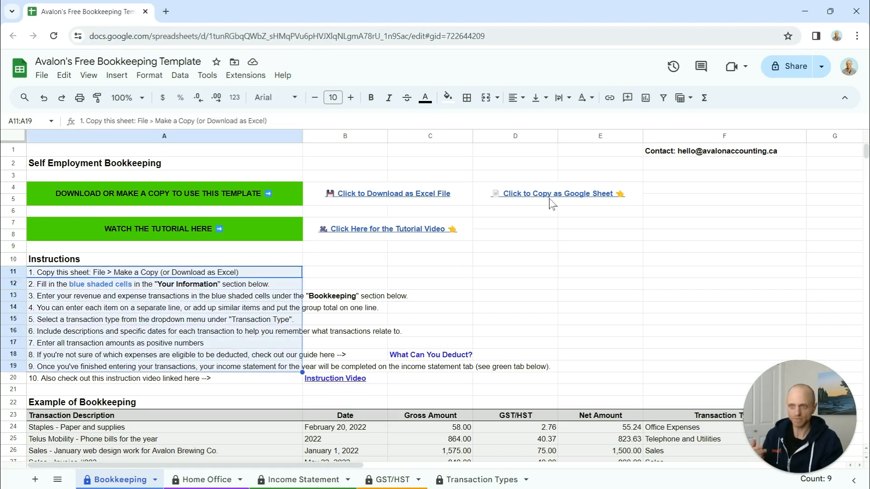
pyautogui.click(788, 224)
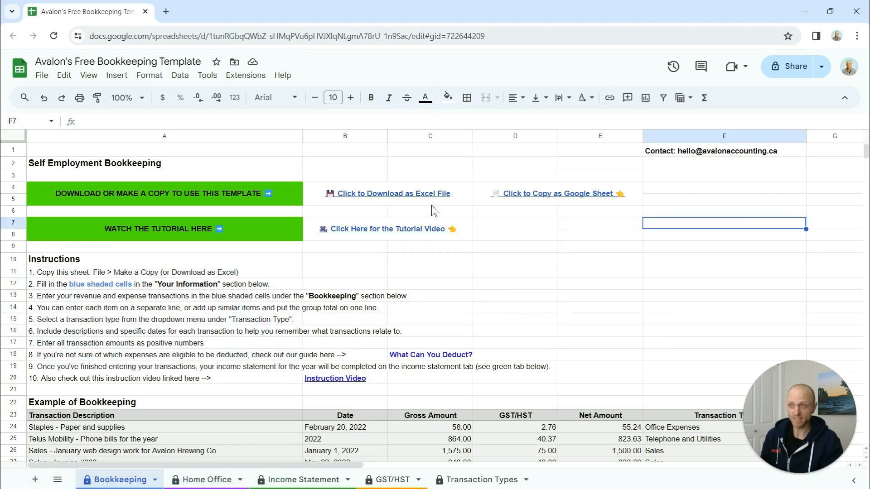
pyautogui.click(513, 274)
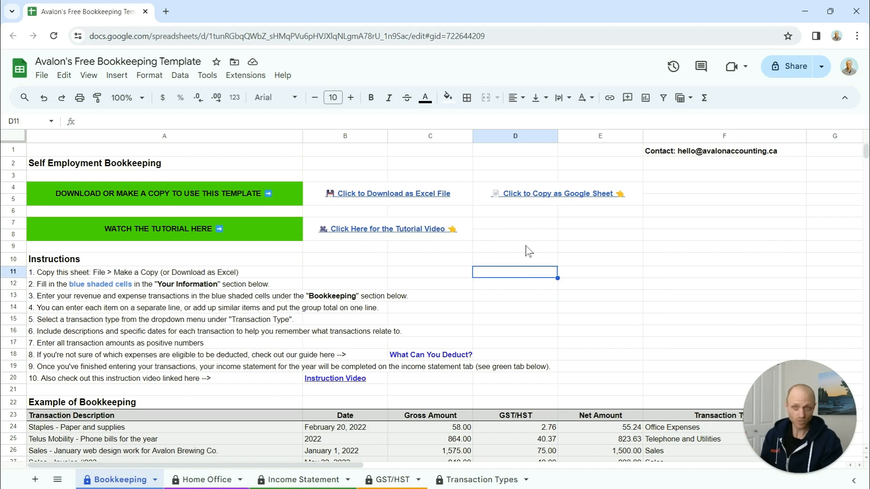
# Enter the business owner's name and the year 2023 in the Your Information section
pyautogui.scroll(-3, 528, 245)
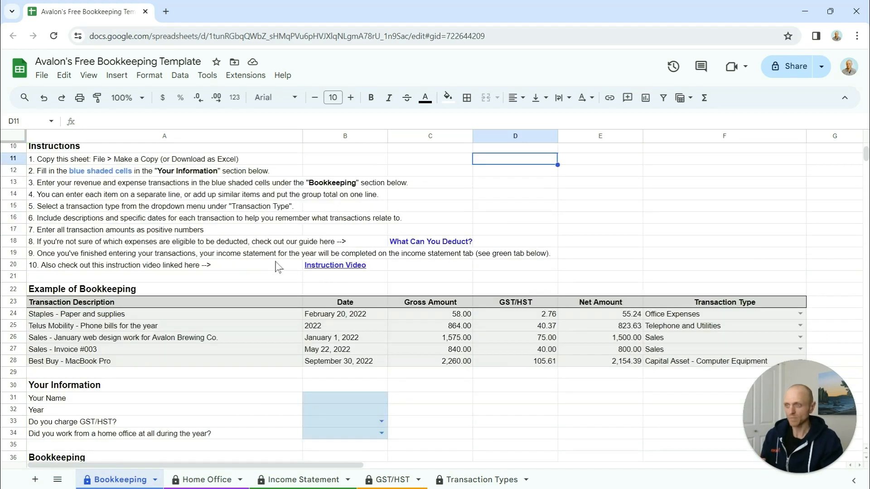
pyautogui.scroll(-3, 285, 307)
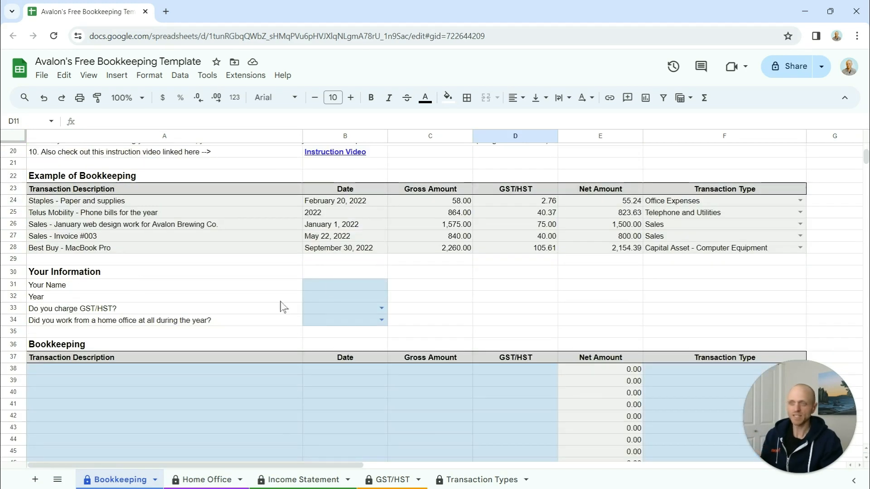
pyautogui.click(331, 288)
pyautogui.write('Paul')
pyautogui.press('Return')
pyautogui.write('2023')
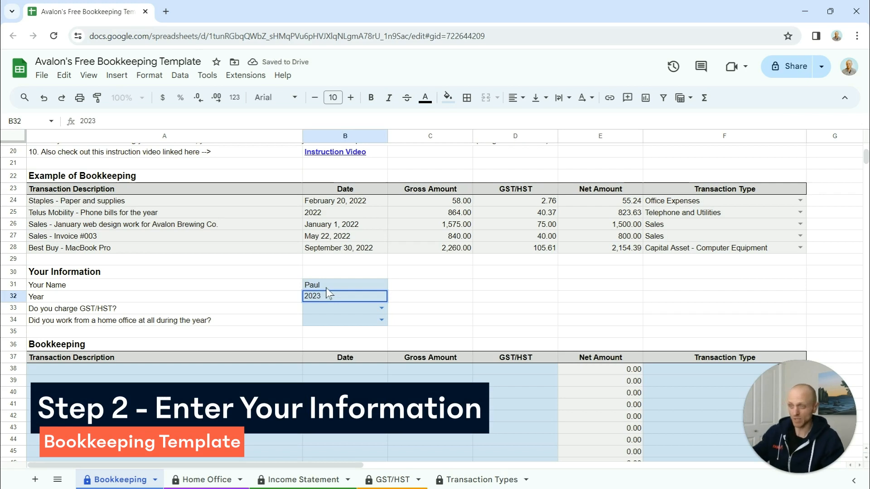
pyautogui.press('Return')
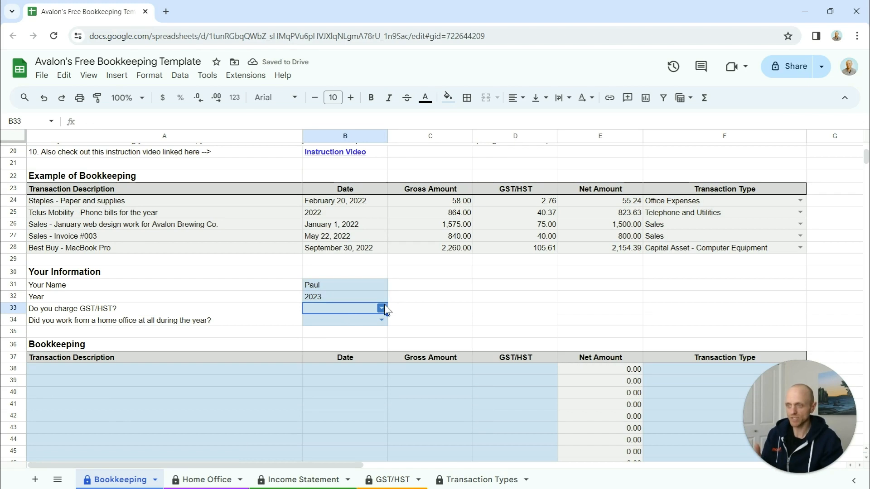
# Answer "Yes" to the question "Do you charge GST/HST?" in the Your Information section
pyautogui.click(384, 309)
pyautogui.click(366, 325)
pyautogui.click(419, 312)
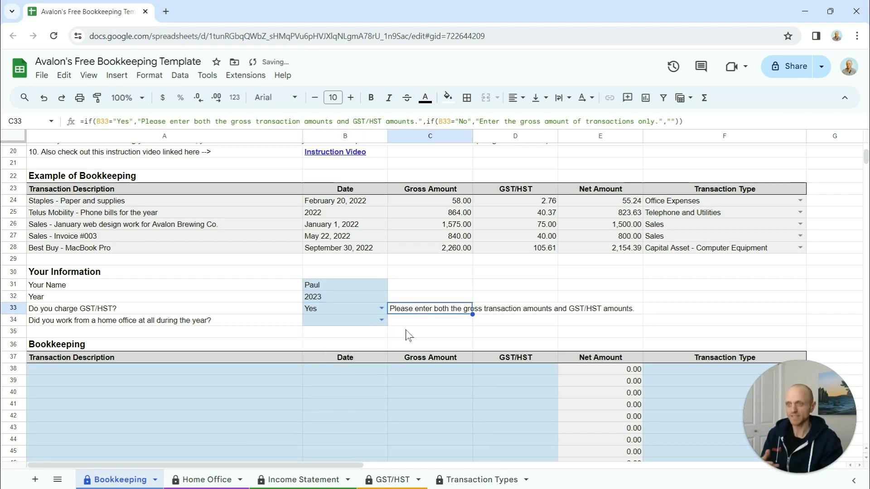
pyautogui.click(367, 358)
pyautogui.click(424, 358)
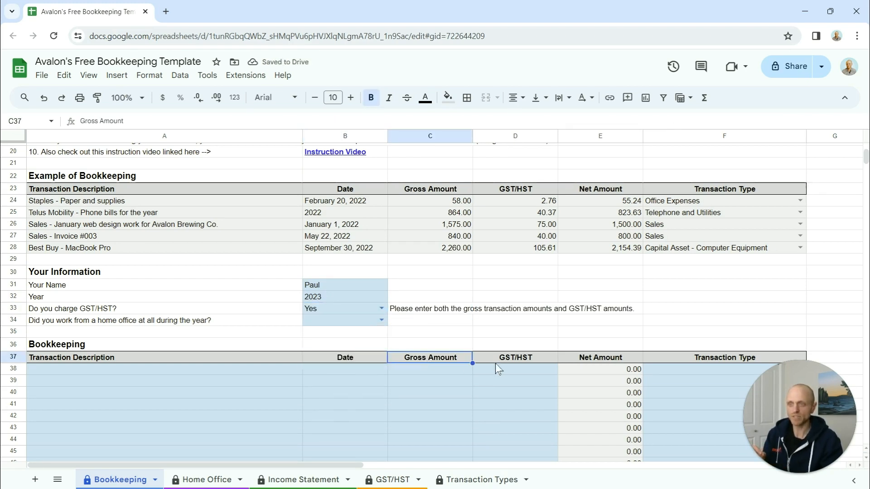
pyautogui.click(507, 358)
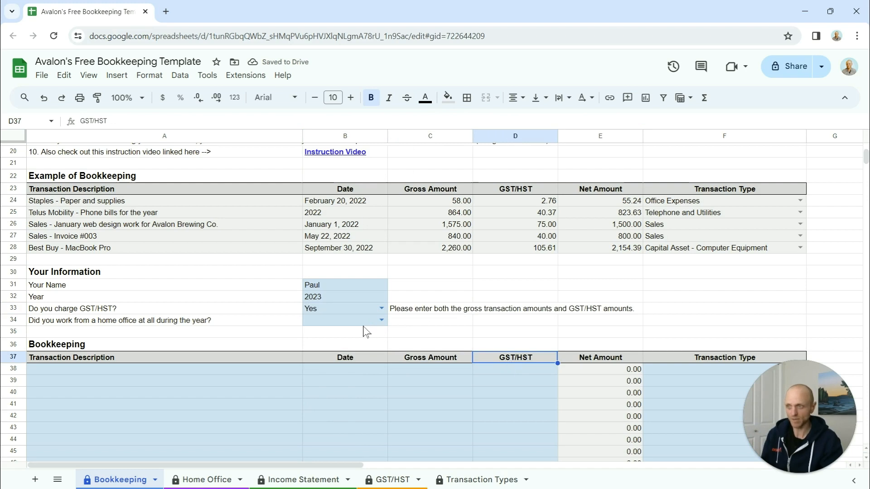
# Answer "Yes" to the question about working from a home office during the year
pyautogui.click(241, 320)
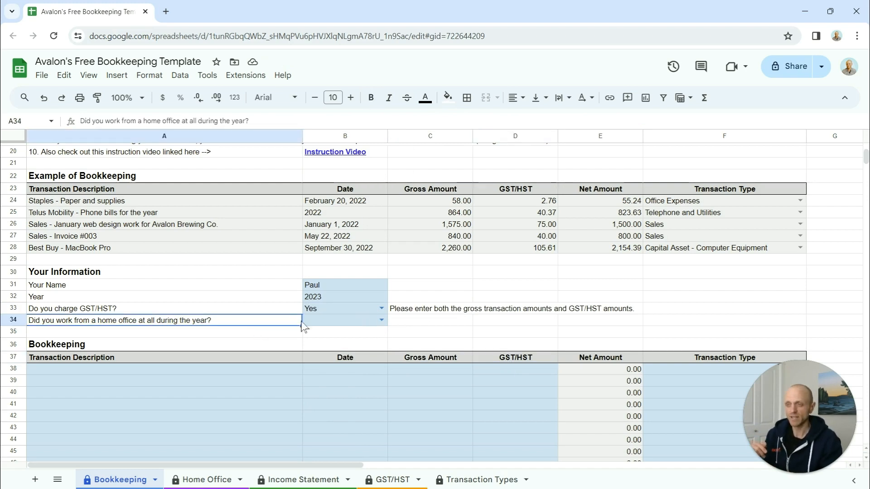
pyautogui.click(381, 321)
pyautogui.click(361, 338)
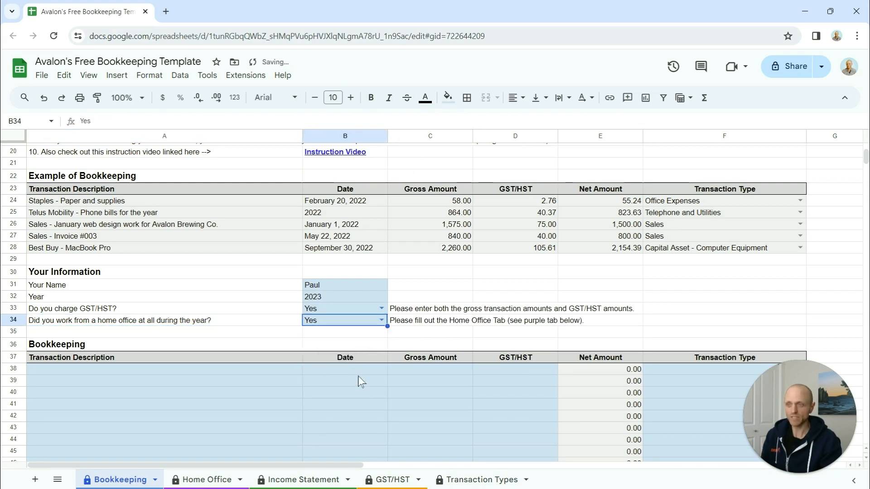
# Examine the Home Office sheet's questions and the example and blank transaction rows on the Bookkeeping sheet
pyautogui.click(220, 481)
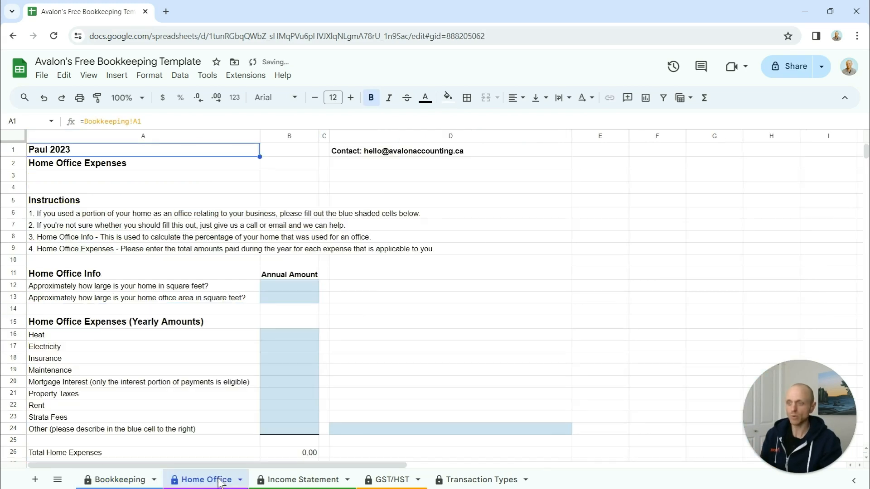
pyautogui.click(128, 483)
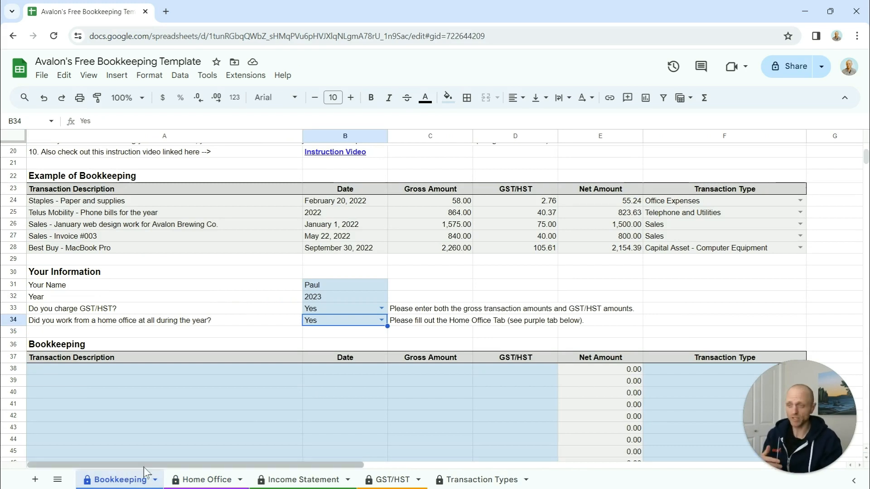
pyautogui.click(188, 323)
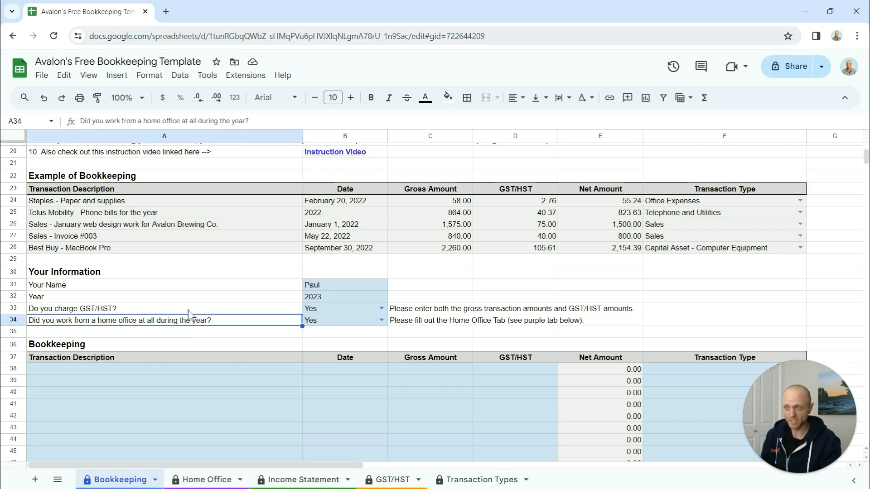
pyautogui.click(189, 310)
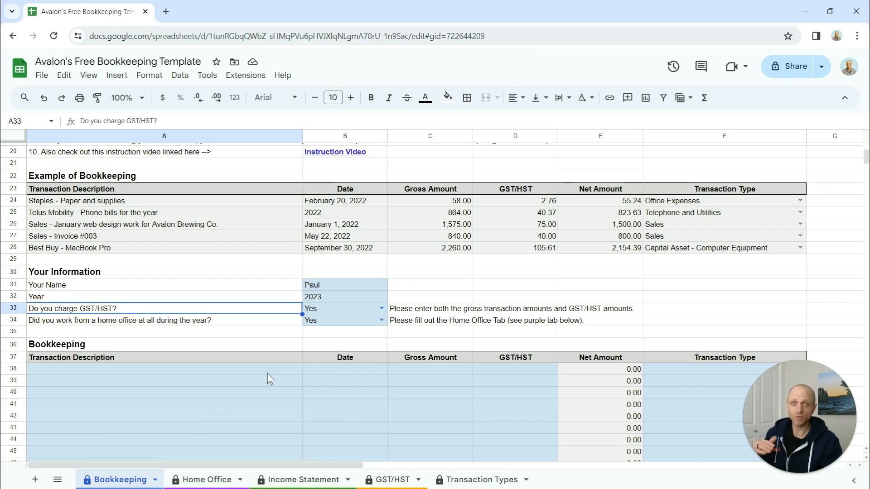
pyautogui.moveTo(267, 376); pyautogui.dragTo(284, 443)
pyautogui.scroll(8, 287, 431)
pyautogui.scroll(-3, 288, 431)
pyautogui.click(165, 365)
pyautogui.click(349, 365)
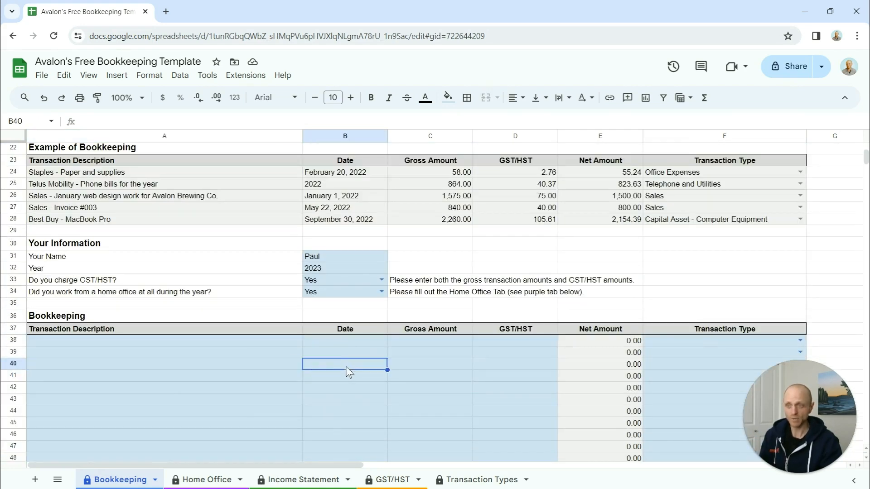
pyautogui.click(403, 368)
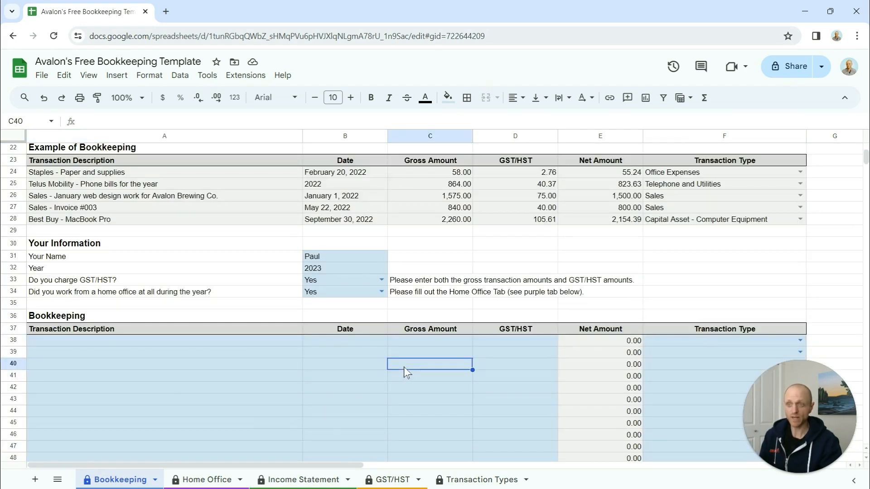
pyautogui.click(510, 367)
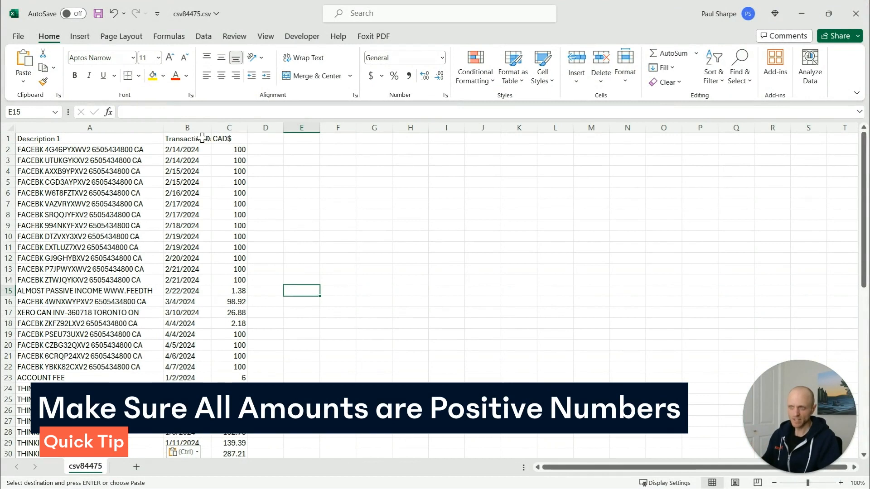
# In Excel, copy the transaction descriptions, dates and amounts in A2:C54 of csv84475 and return to the bookkeeping template
pyautogui.moveTo(99, 149); pyautogui.dragTo(248, 436)
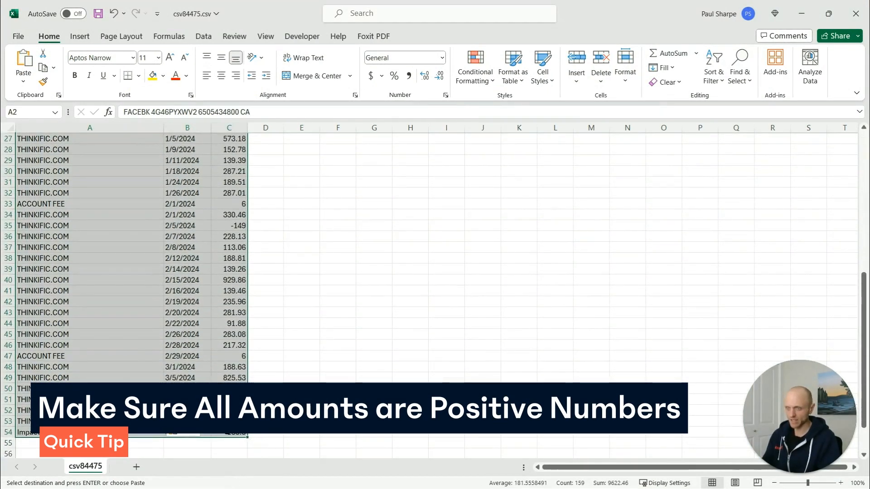
pyautogui.hotkey('ctrl', 'c')
pyautogui.click(804, 15)
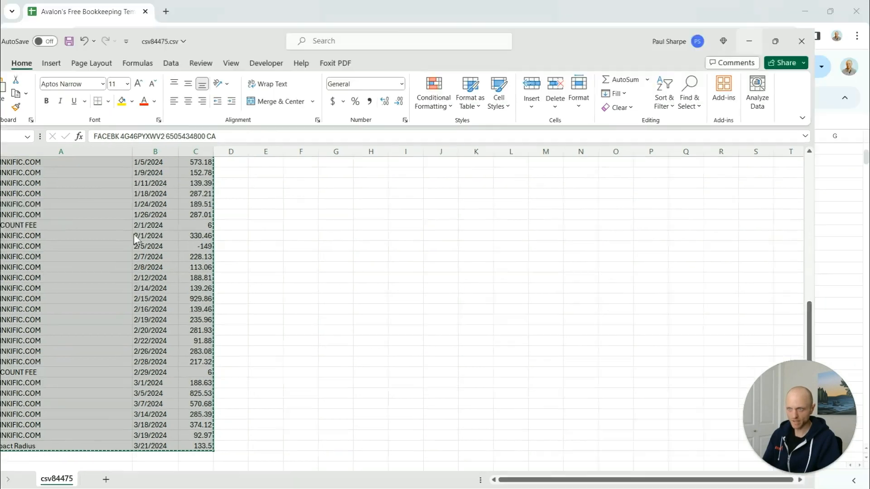
# Try pasting the copied transactions as values only from cell A38 of the Bookkeeping sheet, and undo the paste
pyautogui.click(69, 341)
pyautogui.rightClick(68, 342)
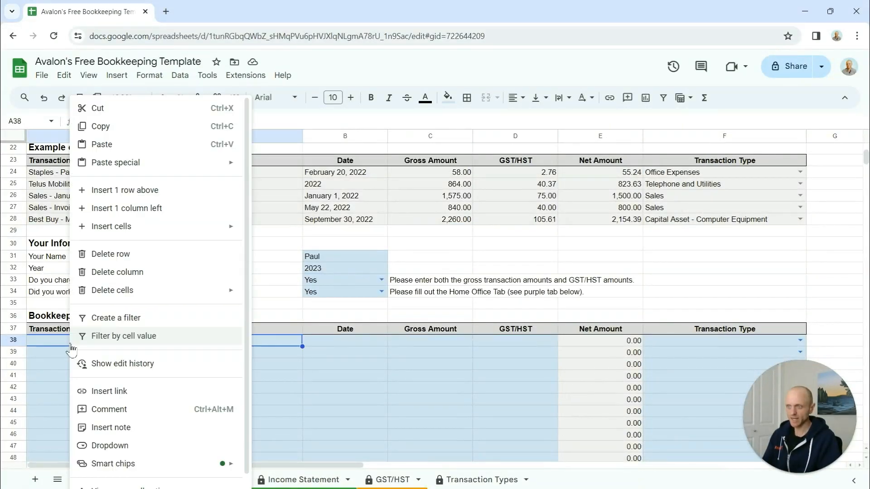
pyautogui.moveTo(148, 166)
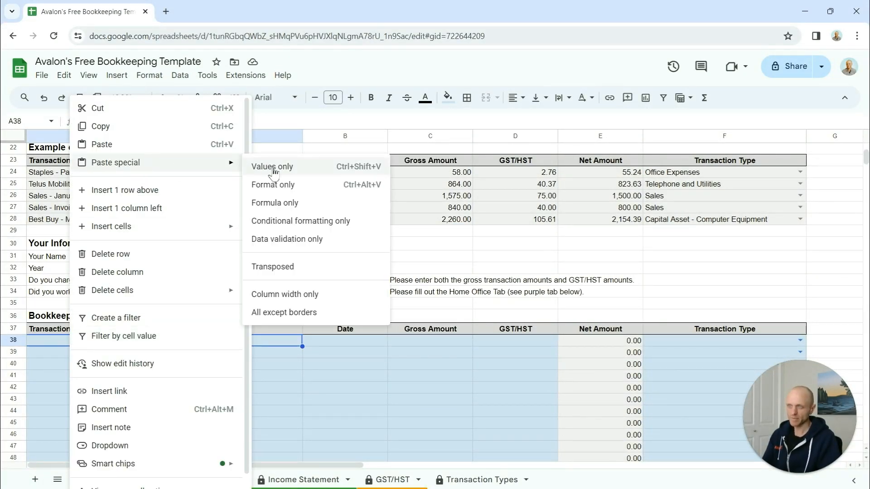
pyautogui.click(258, 168)
pyautogui.scroll(-4, 279, 263)
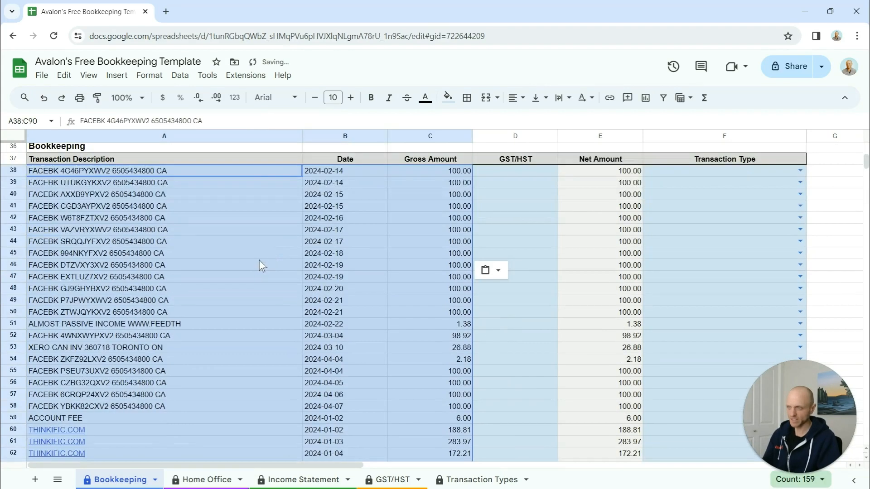
pyautogui.scroll(3, 261, 268)
pyautogui.hotkey('ctrl', 'z')
# Try a regular paste of the transactions with their source formatting from cell A38, and undo it
pyautogui.hotkey('ctrl', 'v')
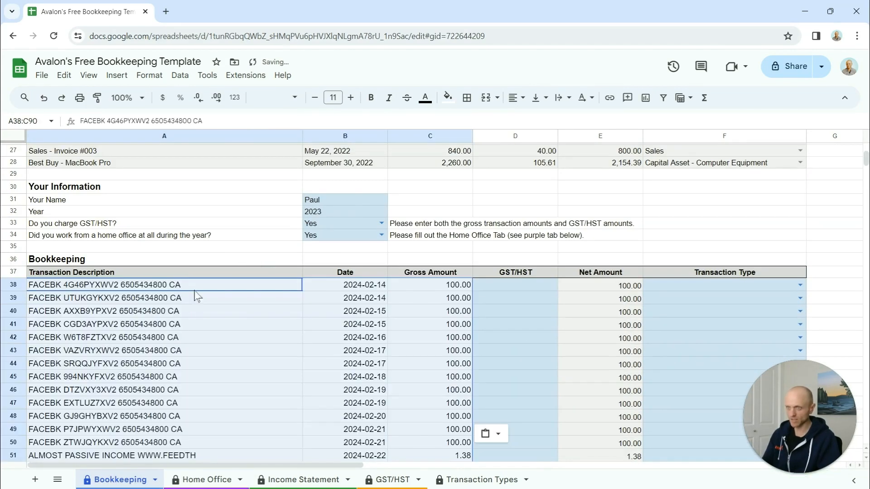
pyautogui.click(511, 320)
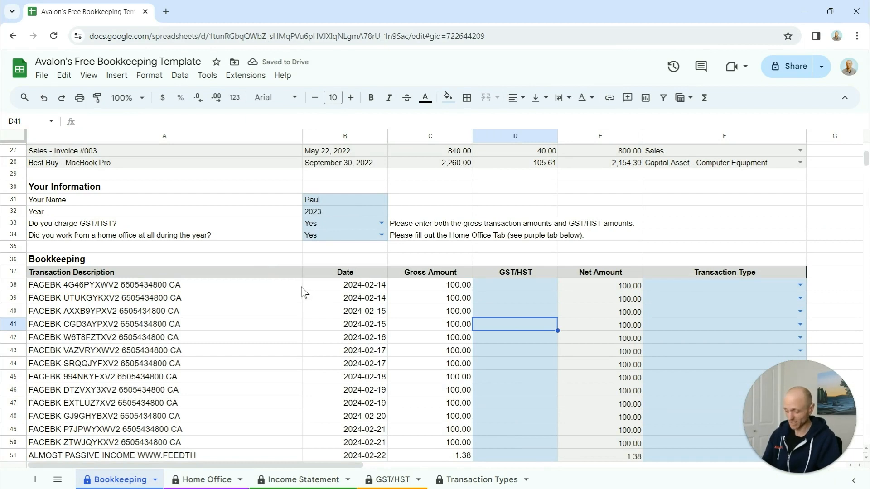
pyautogui.hotkey('ctrl', 'z')
# Paste the copied transactions as values only into the Bookkeeping table, starting at cell A38
pyautogui.rightClick(224, 284)
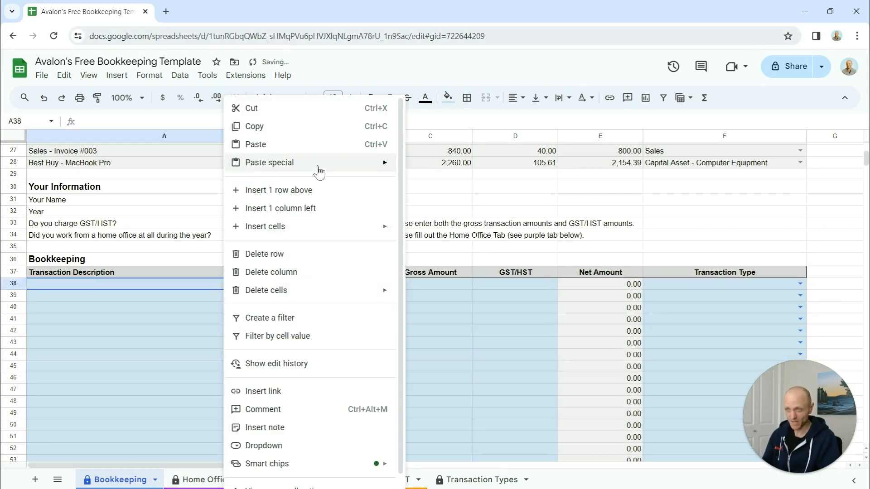
pyautogui.moveTo(378, 164)
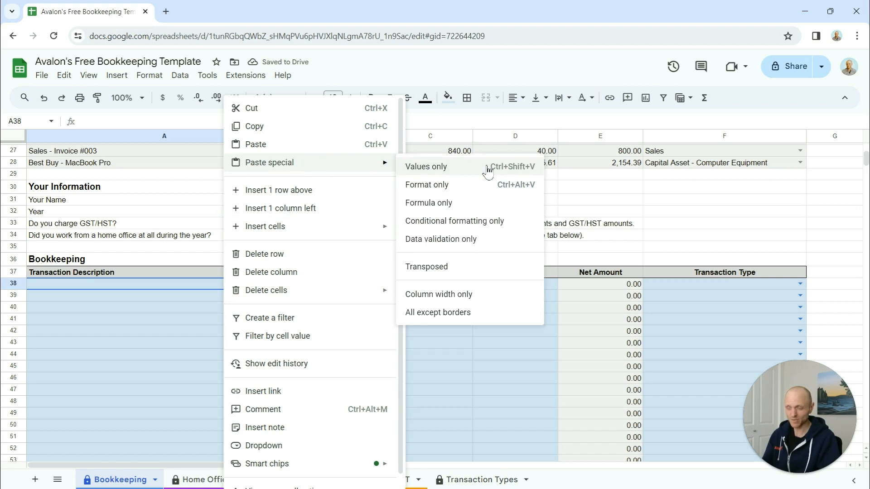
pyautogui.click(488, 171)
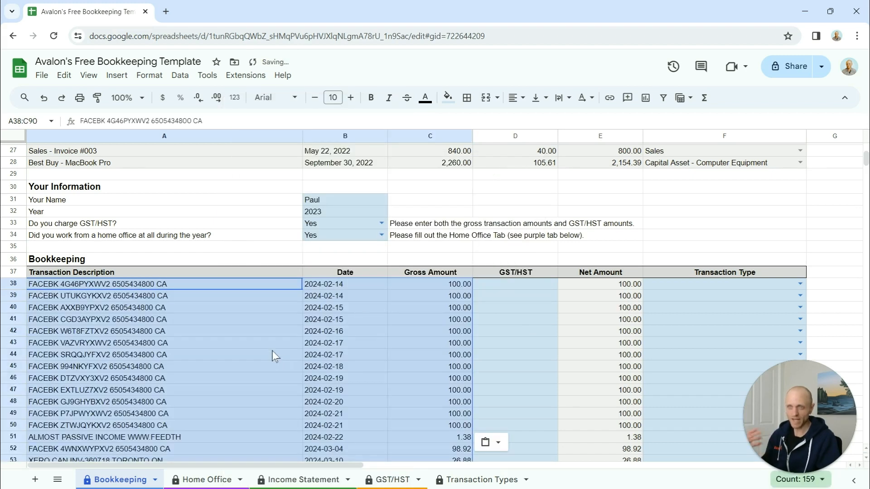
pyautogui.click(274, 344)
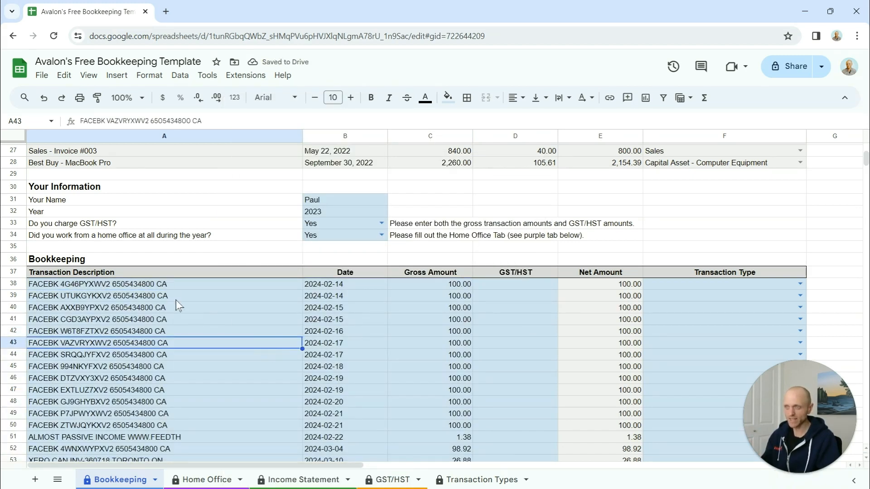
# Set the Year in the Your Information section to 2024
pyautogui.click(361, 207)
pyautogui.write('2024')
pyautogui.press('Return')
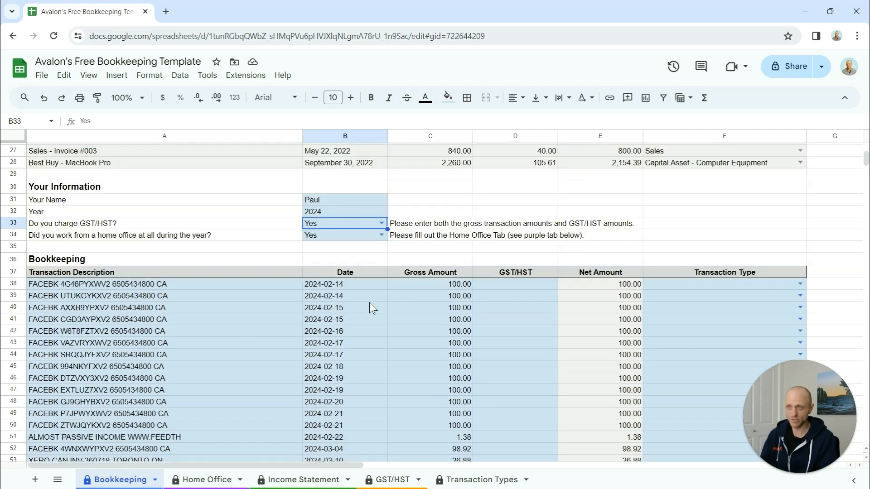
pyautogui.scroll(2, 369, 303)
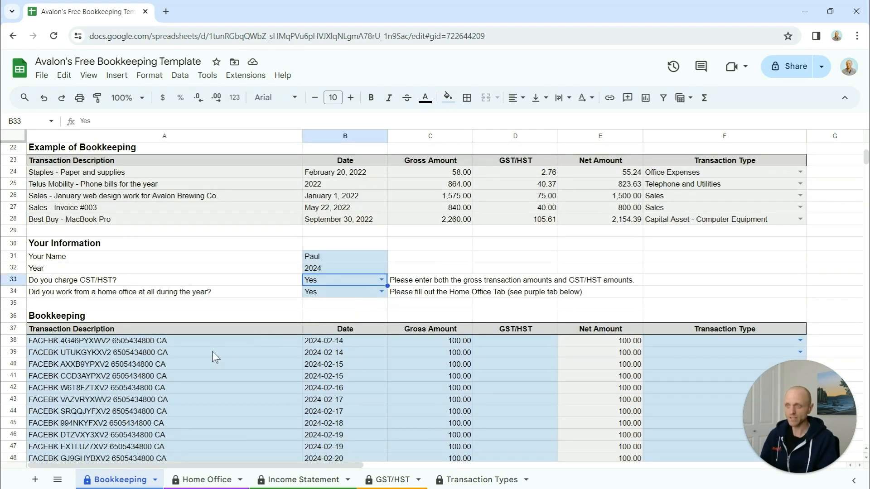
pyautogui.scroll(-2, 569, 351)
pyautogui.moveTo(507, 283); pyautogui.dragTo(509, 366)
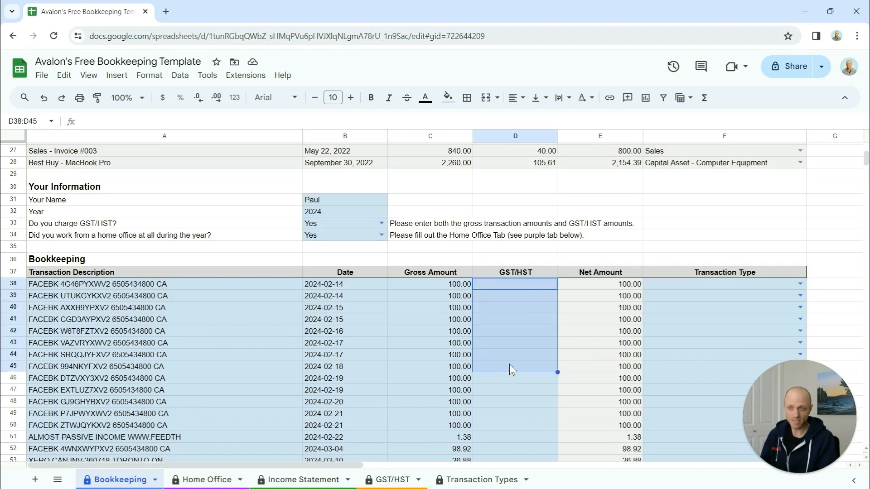
# Look through the available Transaction Type options for the first transaction in row 38, without choosing one
pyautogui.click(793, 284)
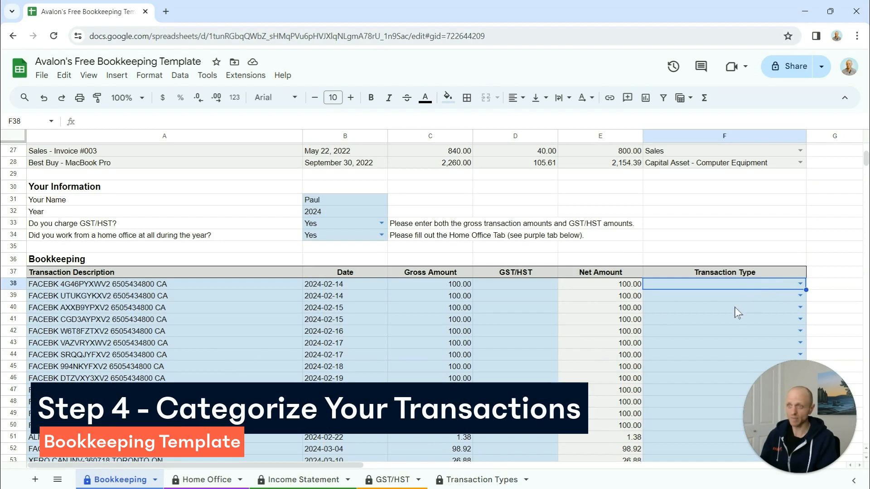
pyautogui.click(800, 284)
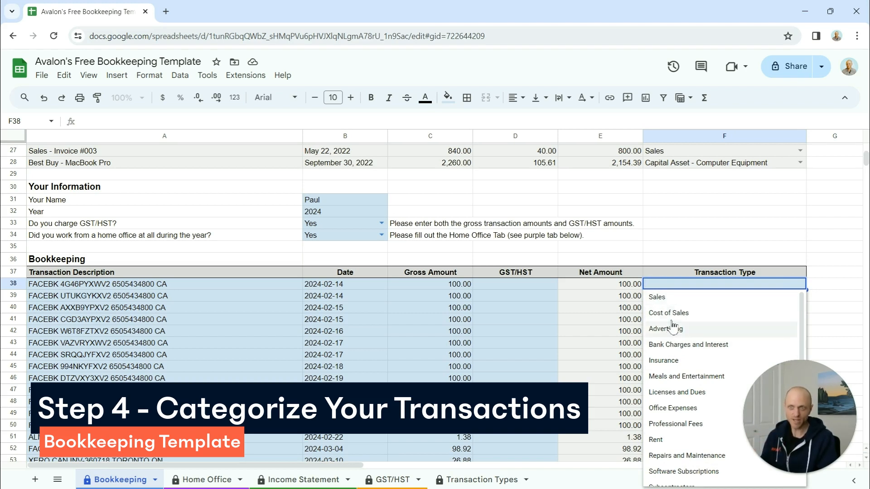
pyautogui.scroll(-2, 672, 327)
pyautogui.scroll(-2, 671, 327)
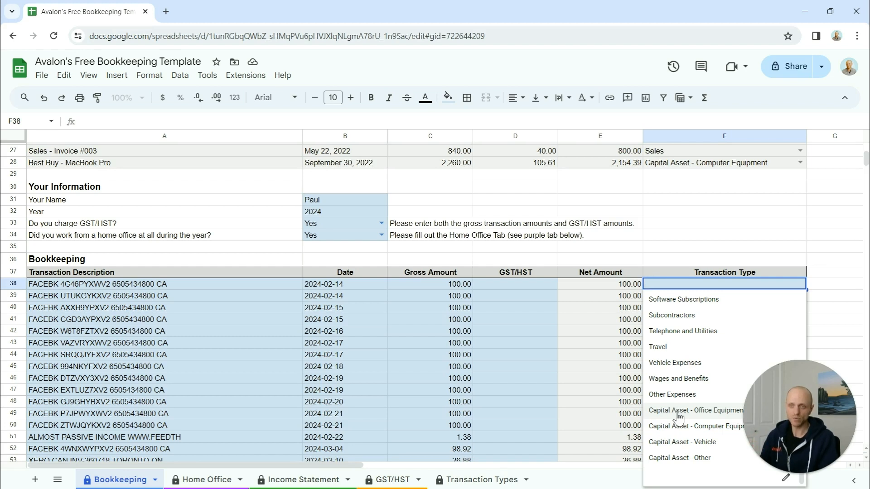
pyautogui.scroll(2, 678, 367)
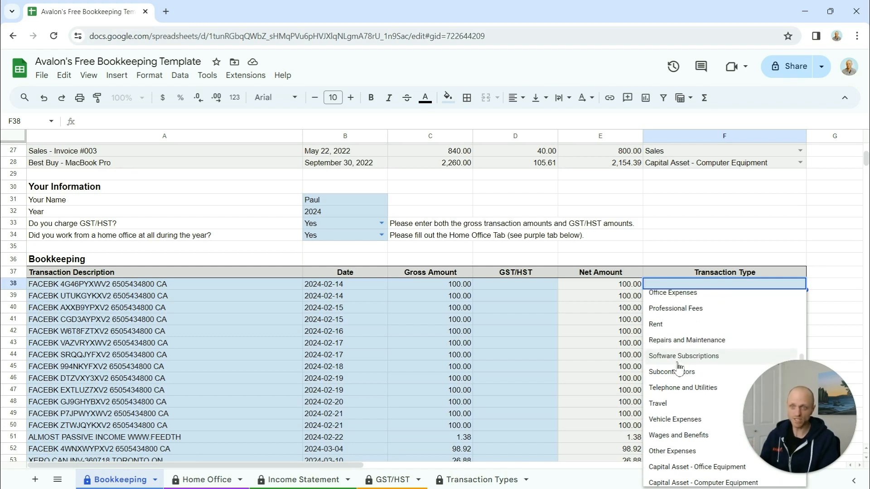
pyautogui.scroll(1, 657, 318)
pyautogui.click(661, 237)
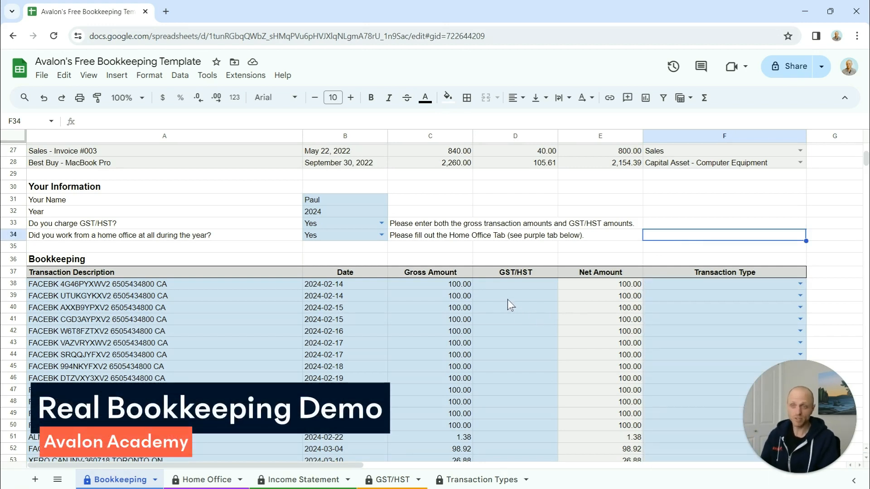
# Set the Transaction Type to Advertising for the FACEBK transactions in rows 38 to 50
pyautogui.click(662, 281)
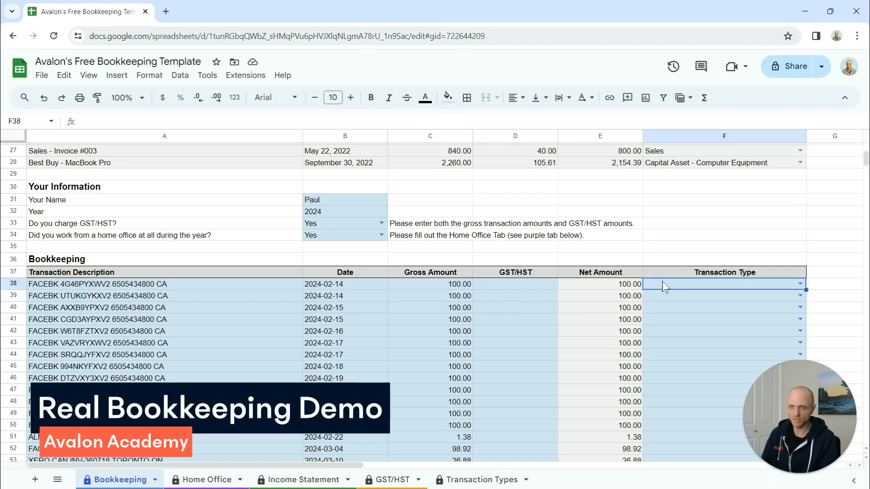
pyautogui.write('Ad')
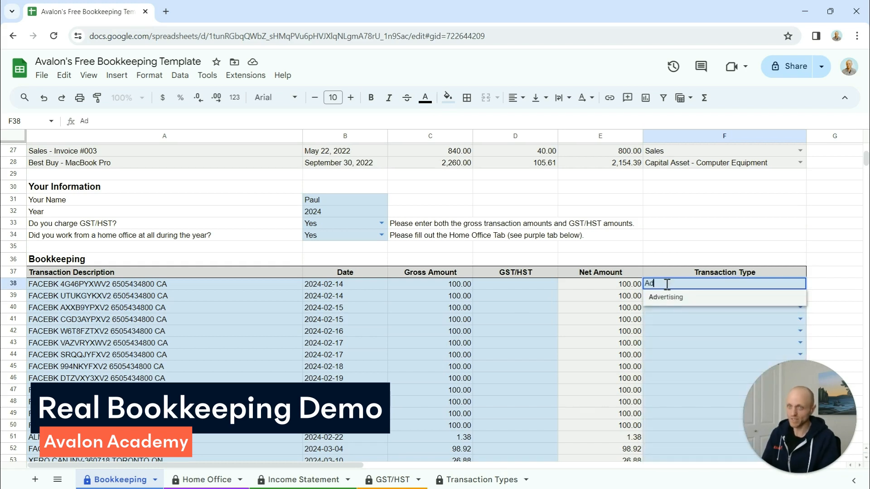
pyautogui.click(667, 297)
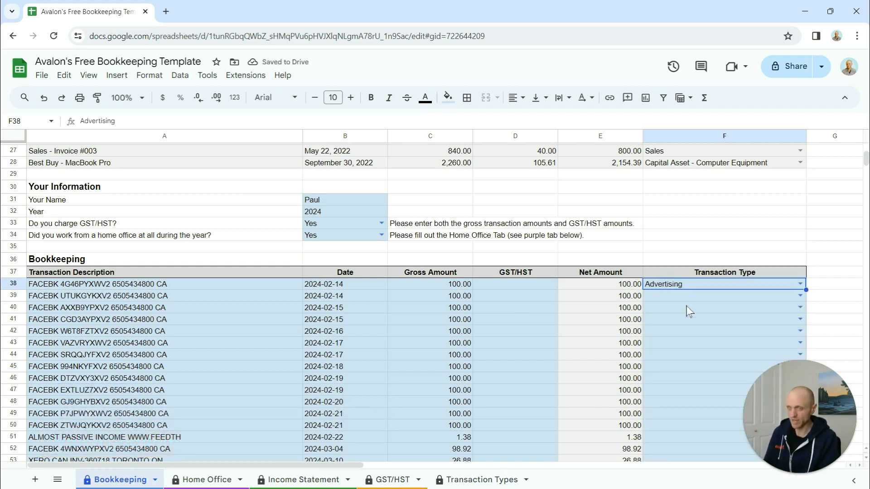
pyautogui.moveTo(684, 297); pyautogui.dragTo(698, 428)
pyautogui.hotkey('ctrl', 'v')
# Copy the Advertising type to the remaining FACEBK transactions in rows 52, 54 and 55 to 58
pyautogui.scroll(-3, 687, 388)
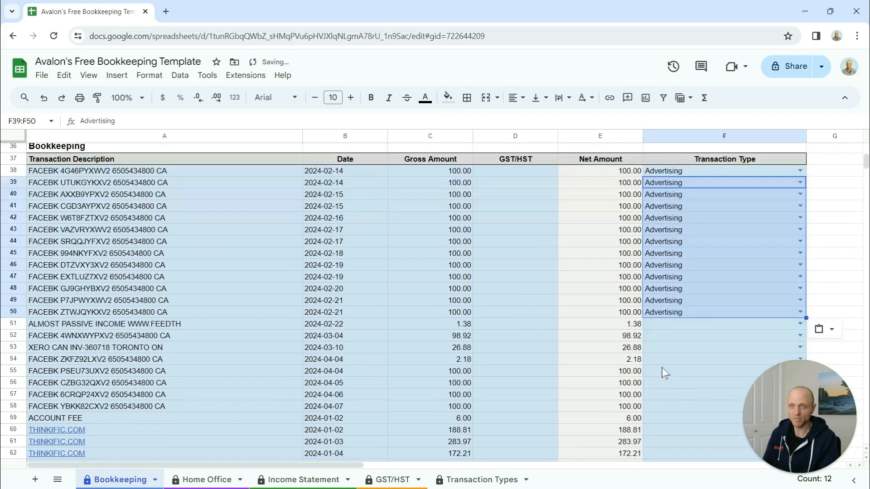
pyautogui.click(665, 338)
pyautogui.hotkey('ctrl', 'v')
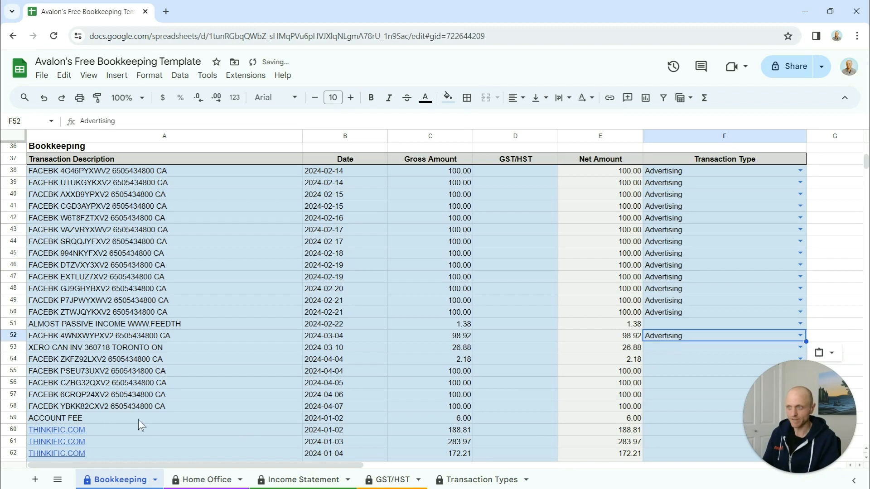
pyautogui.moveTo(681, 259); pyautogui.dragTo(685, 296)
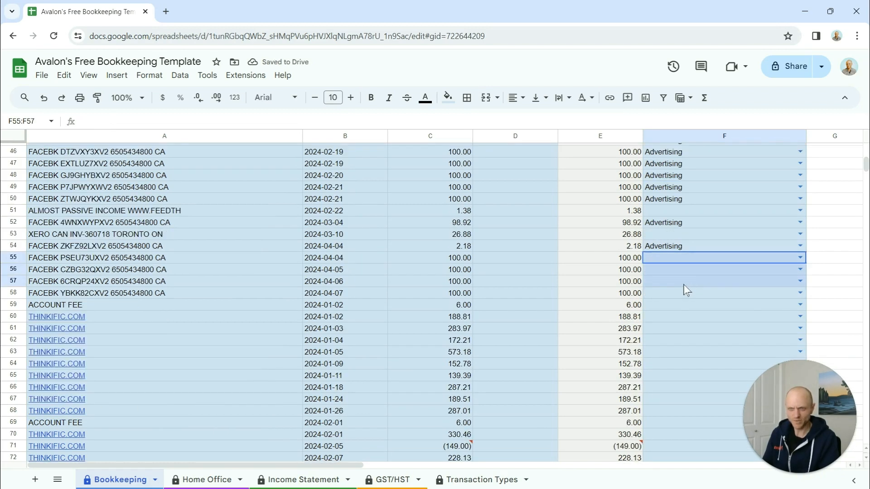
pyautogui.hotkey('ctrl', 'v')
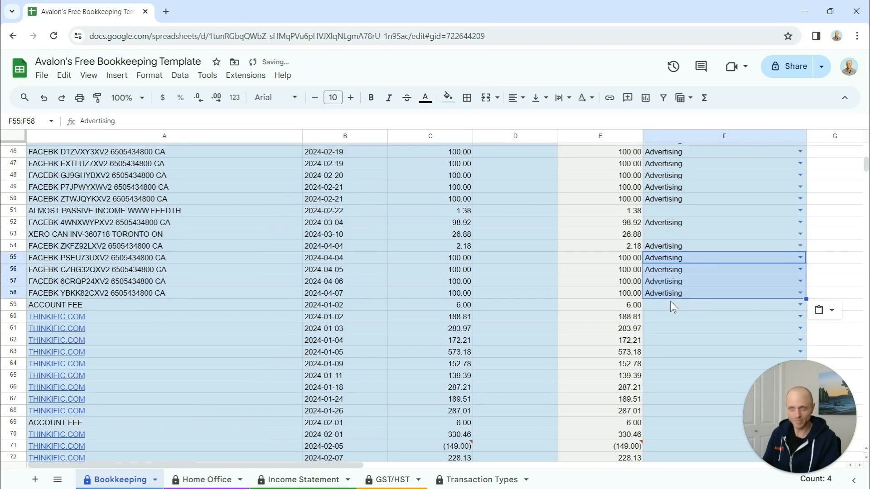
# Set the Transaction Type to Software Subscriptions for the Almost Passive Income and Xero transactions in rows 51 and 53
pyautogui.scroll(5, 633, 301)
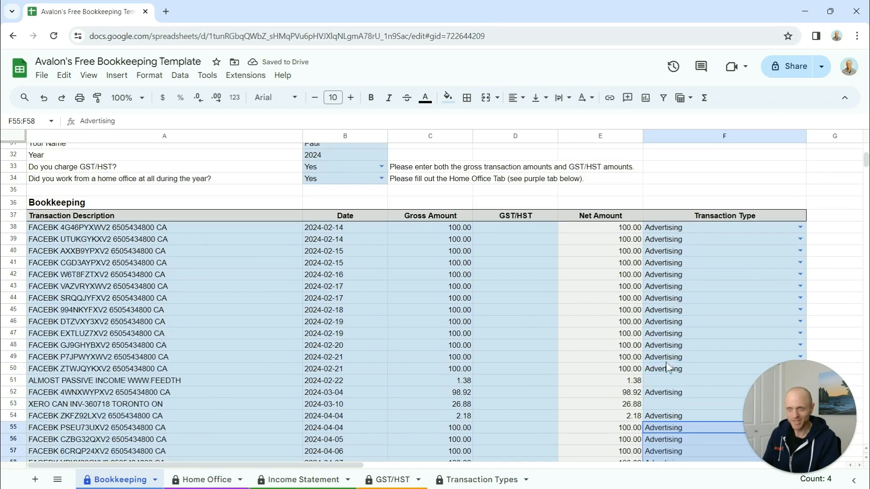
pyautogui.click(675, 381)
pyautogui.scroll(-3, 584, 333)
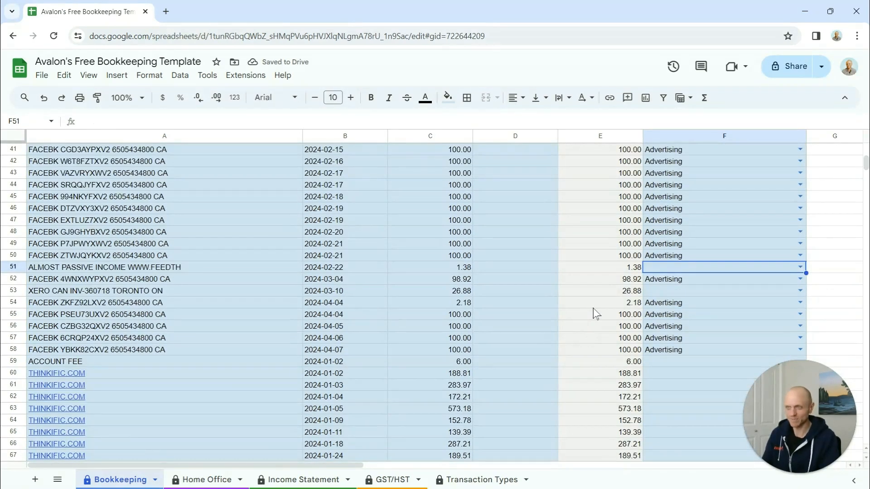
pyautogui.write('So')
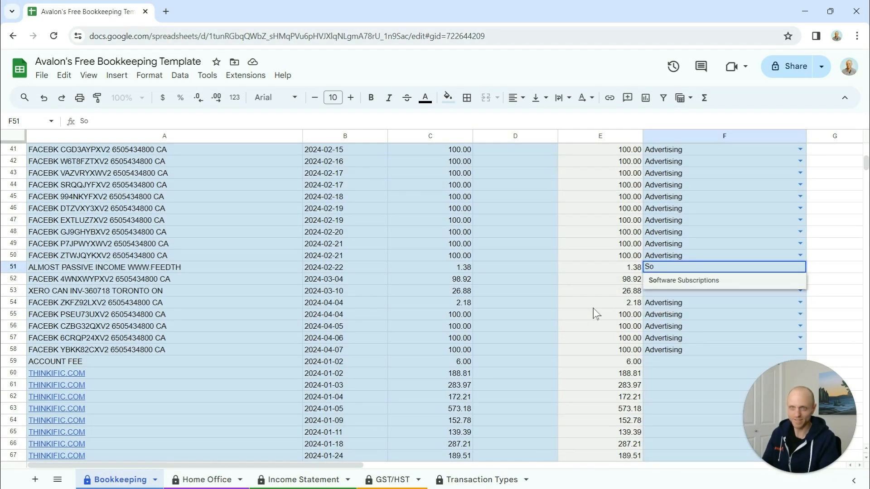
pyautogui.click(655, 280)
pyautogui.click(657, 291)
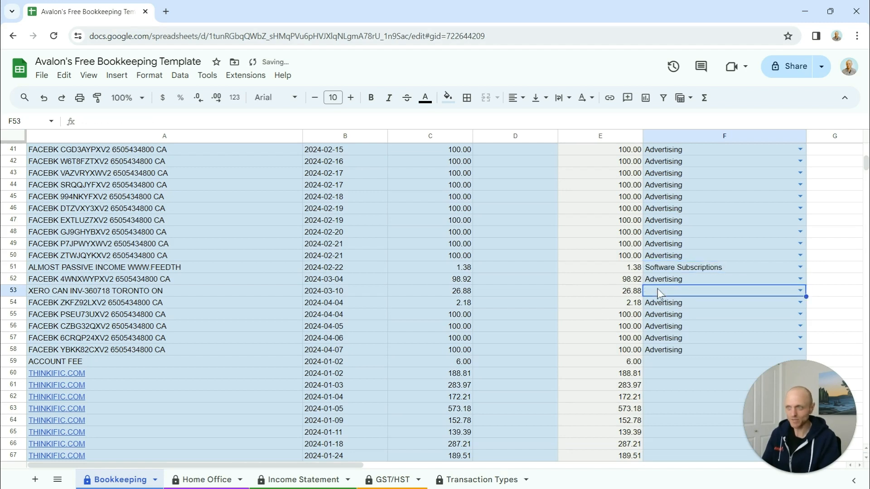
pyautogui.write('Sof')
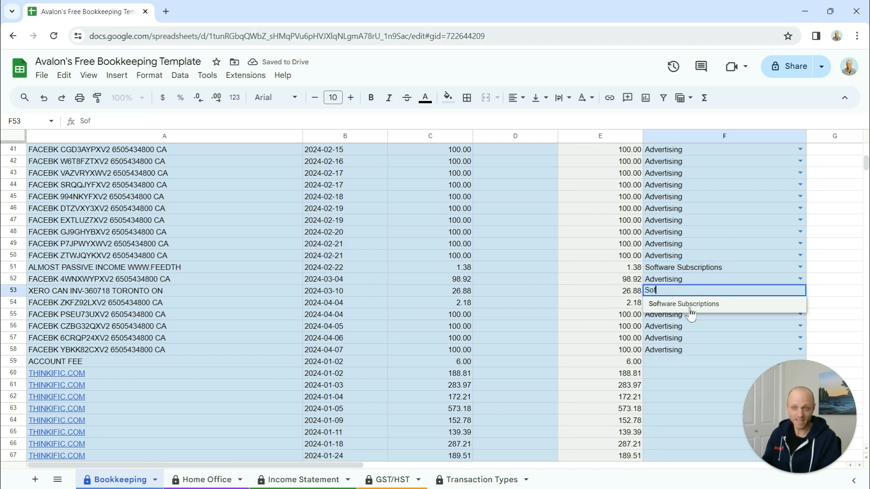
pyautogui.click(689, 306)
# Set the Transaction Type of the ACCOUNT FEE in row 59 to Bank Charges and Interest
pyautogui.scroll(-2, 691, 312)
pyautogui.click(674, 304)
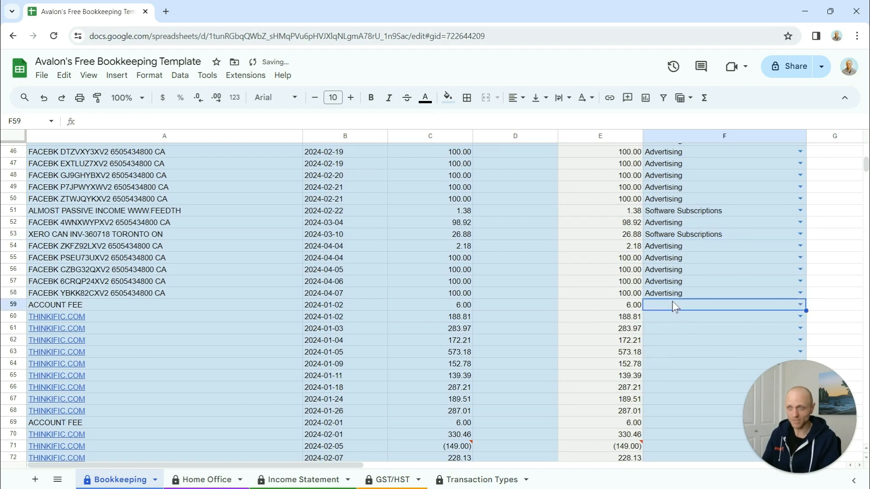
pyautogui.write('Bank')
pyautogui.click(673, 319)
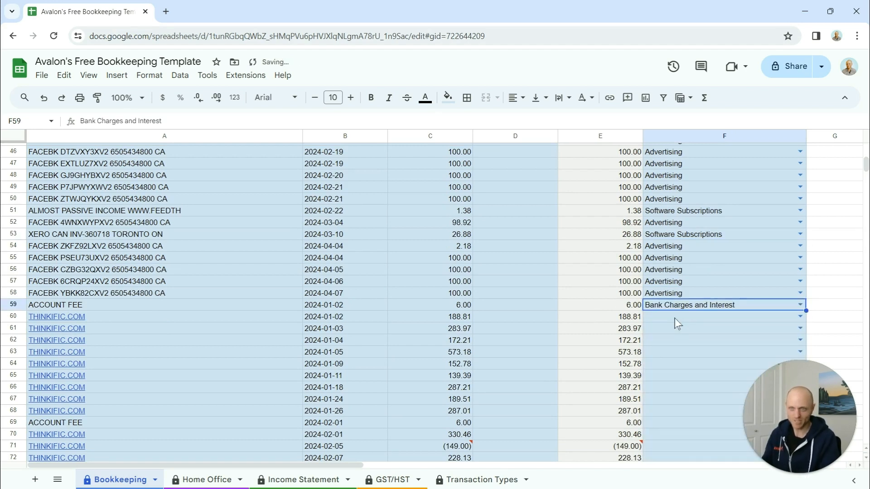
# Set the Transaction Type to Sales for the THINKIFIC.COM transactions in rows 60 to 68
pyautogui.click(673, 319)
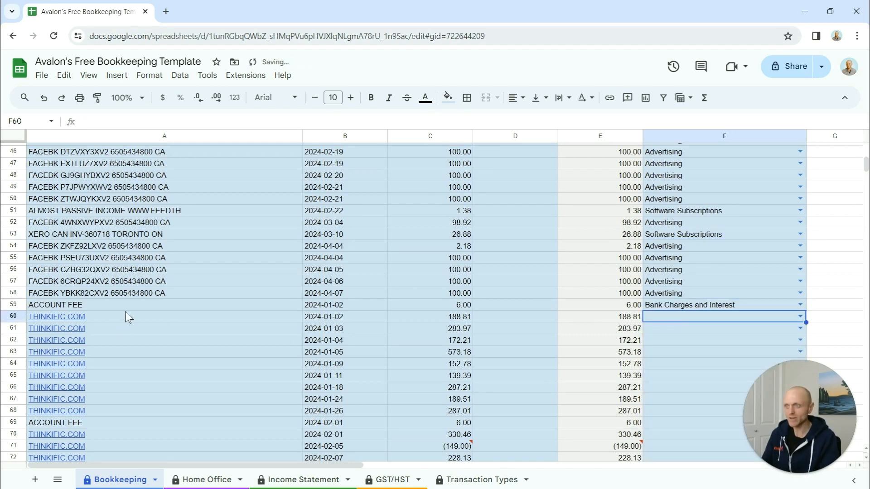
pyautogui.moveTo(262, 319)
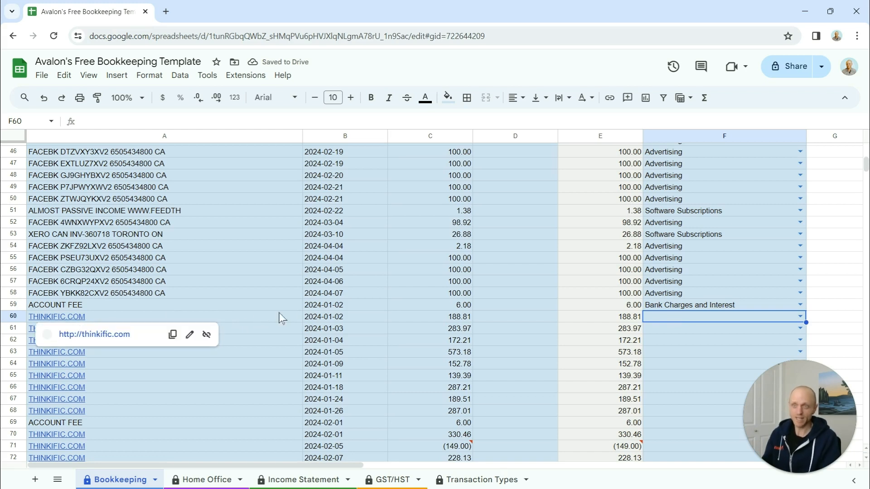
pyautogui.scroll(1, 433, 319)
pyautogui.scroll(-1, 433, 324)
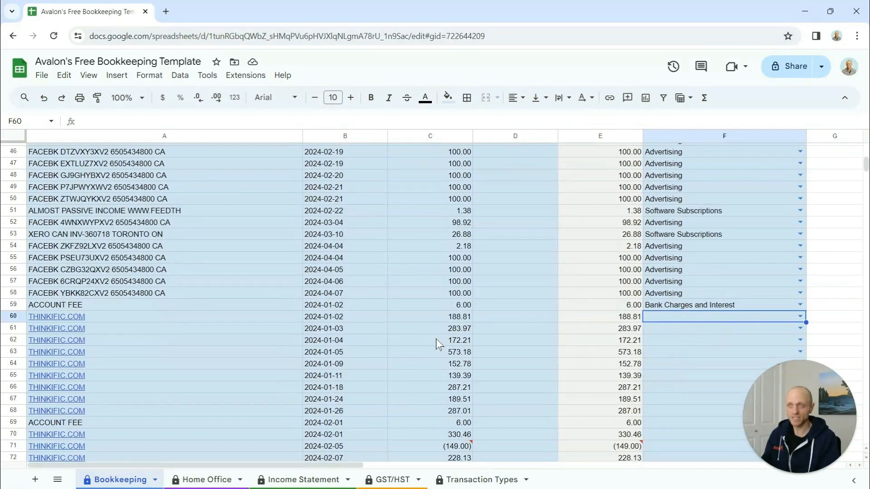
pyautogui.click(493, 317)
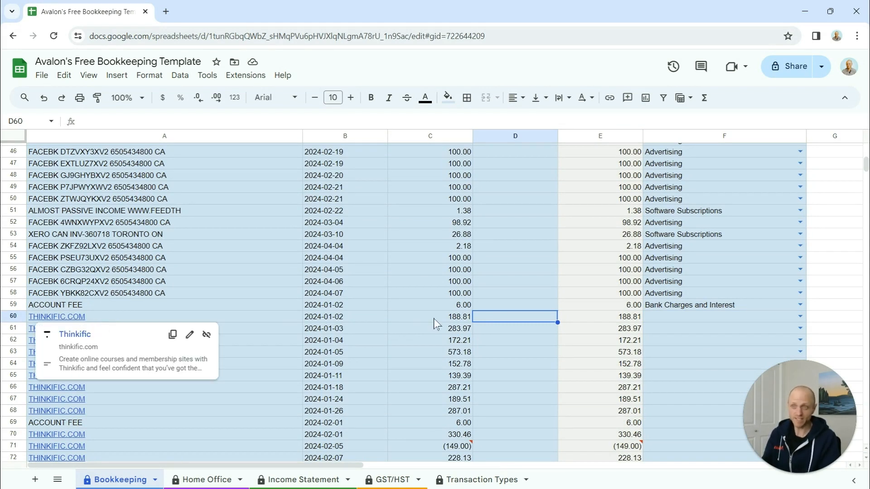
pyautogui.click(652, 319)
pyautogui.write('sales')
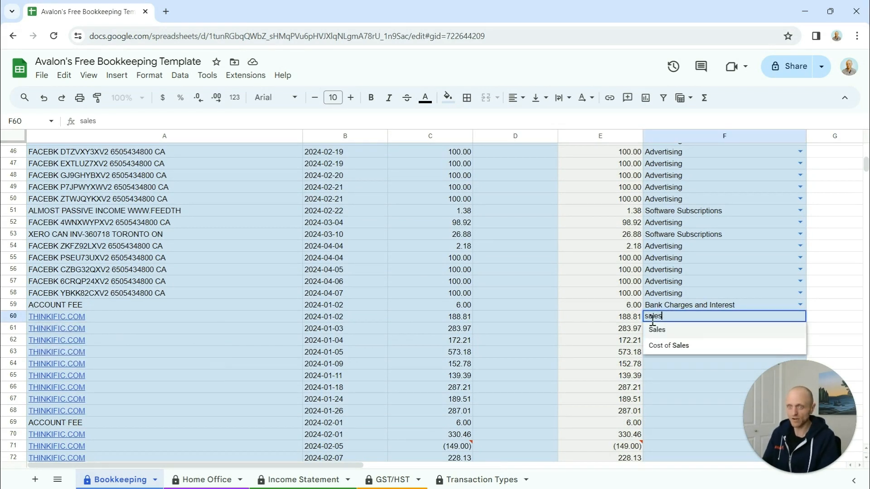
pyautogui.click(655, 331)
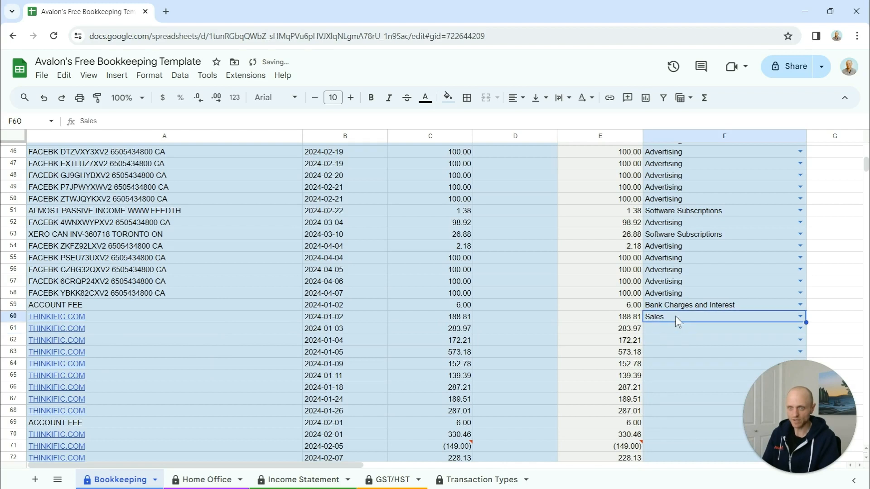
pyautogui.moveTo(684, 329); pyautogui.dragTo(690, 410)
pyautogui.write('Sales')
# Check the validation notes on the net and gross amounts of the THINKIFIC.COM transaction in row 71
pyautogui.scroll(-5, 689, 400)
pyautogui.moveTo(677, 264); pyautogui.dragTo(673, 290)
pyautogui.click(606, 277)
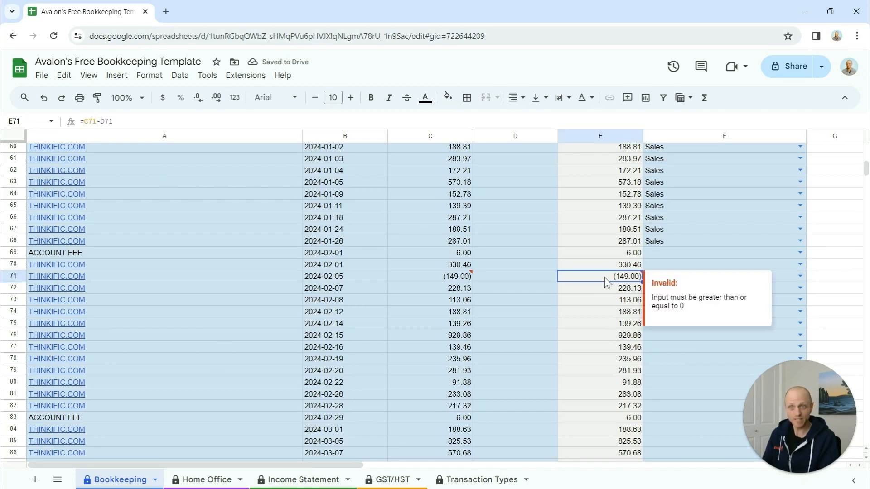
pyautogui.click(464, 282)
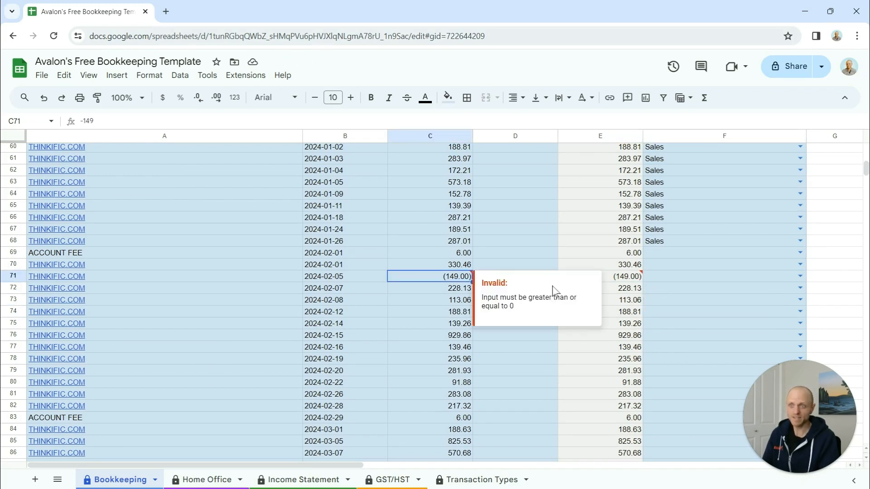
pyautogui.moveTo(636, 282)
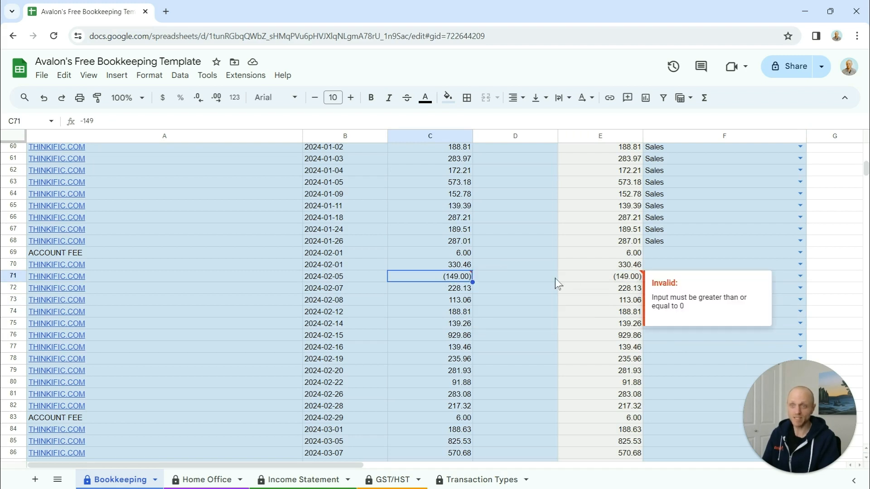
# Categorize the THINKIFIC.COM transactions in rows 71 and 70 as Sales
pyautogui.click(782, 280)
pyautogui.write('Sales')
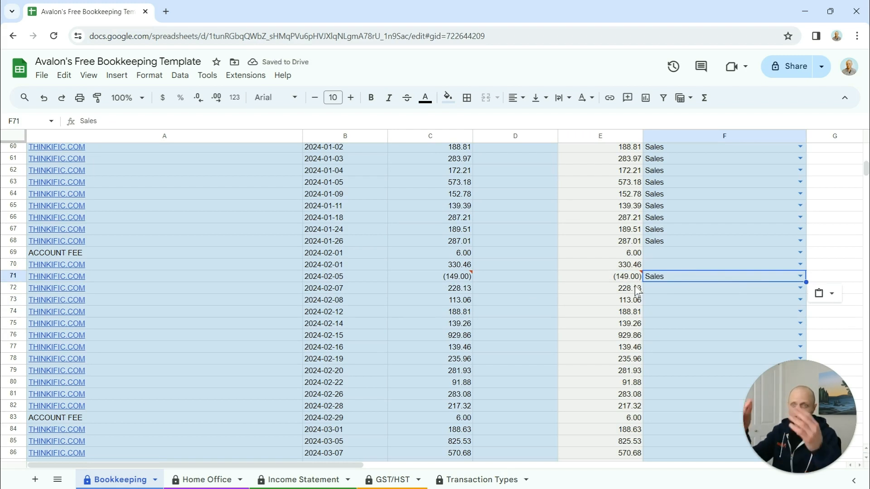
pyautogui.click(655, 268)
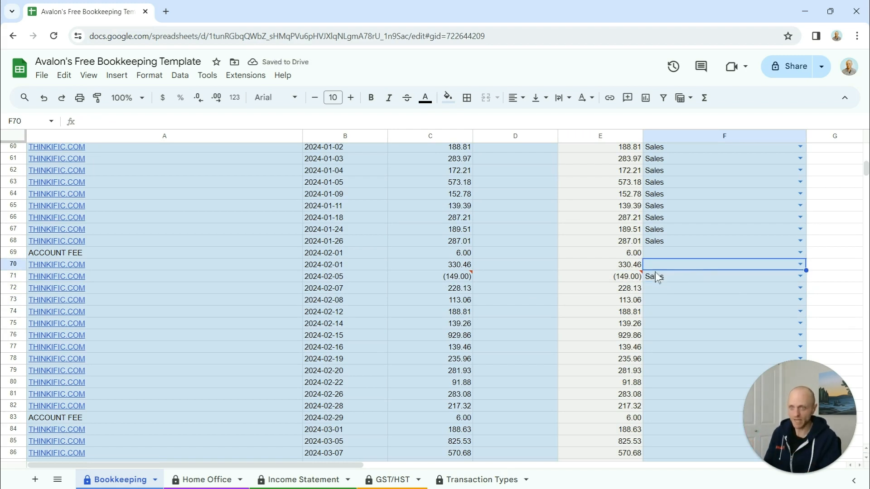
pyautogui.write('Sales')
# Fill the Transaction Type with Sales for the THINKIFIC.COM transactions in rows 72 to 82 and 84 to 89
pyautogui.moveTo(662, 289); pyautogui.dragTo(680, 401)
pyautogui.write('Sales Sales Sales Sales Sales Sales Sales Sales Sales Sales Sales')
pyautogui.scroll(-3, 680, 401)
pyautogui.moveTo(665, 316); pyautogui.dragTo(670, 372)
pyautogui.write('Sales')
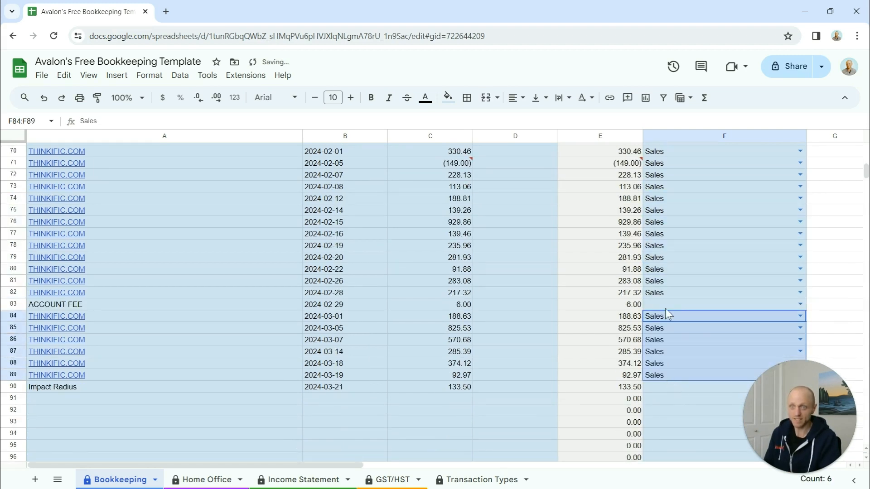
# Set the Transaction Type of the ACCOUNT FEE transactions in rows 83 and 69 to Bank Charges and Interest
pyautogui.doubleClick(665, 305)
pyautogui.write('Bank')
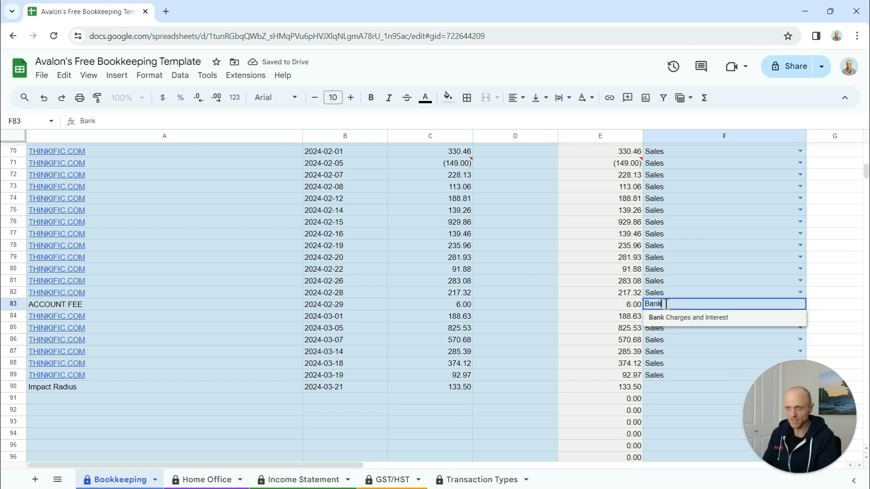
pyautogui.press('Return')
pyautogui.scroll(5, 665, 304)
pyautogui.click(668, 368)
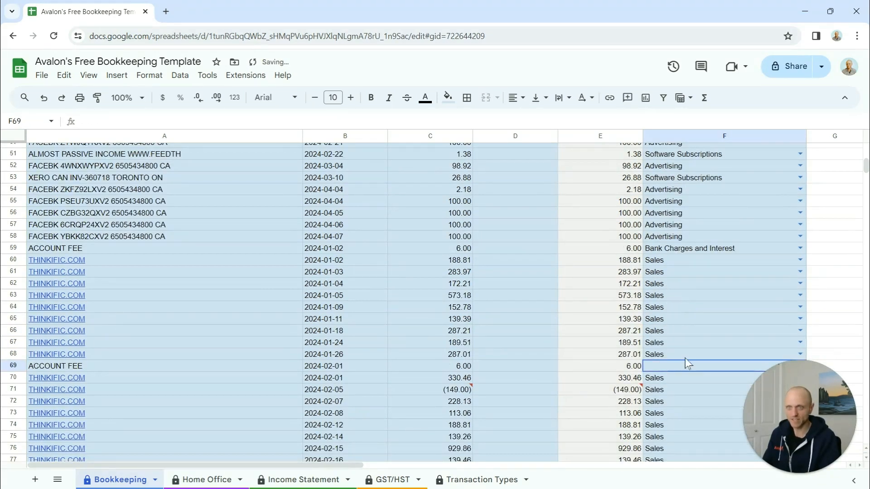
pyautogui.write('B')
pyautogui.click(696, 383)
# Categorize the Impact Radius transaction in row 90 as Sales
pyautogui.scroll(-4, 696, 385)
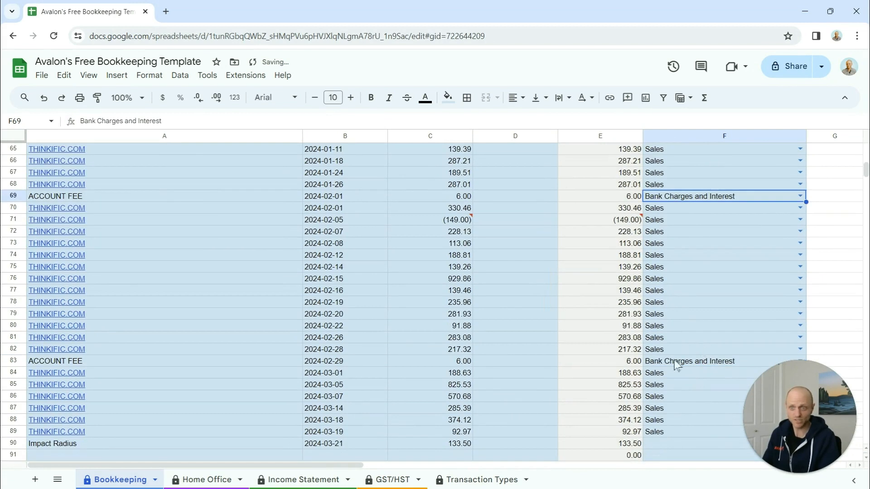
pyautogui.click(654, 448)
pyautogui.scroll(-3, 604, 382)
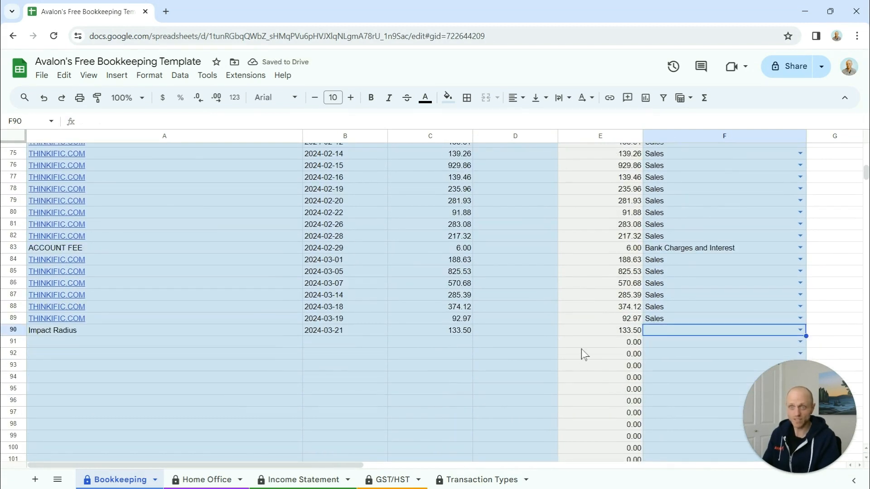
pyautogui.press('Return')
pyautogui.write('sales')
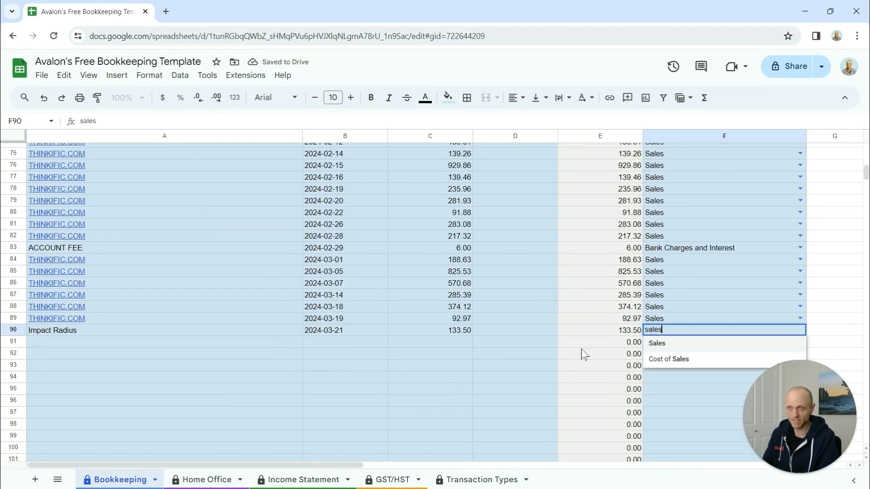
pyautogui.press('Return')
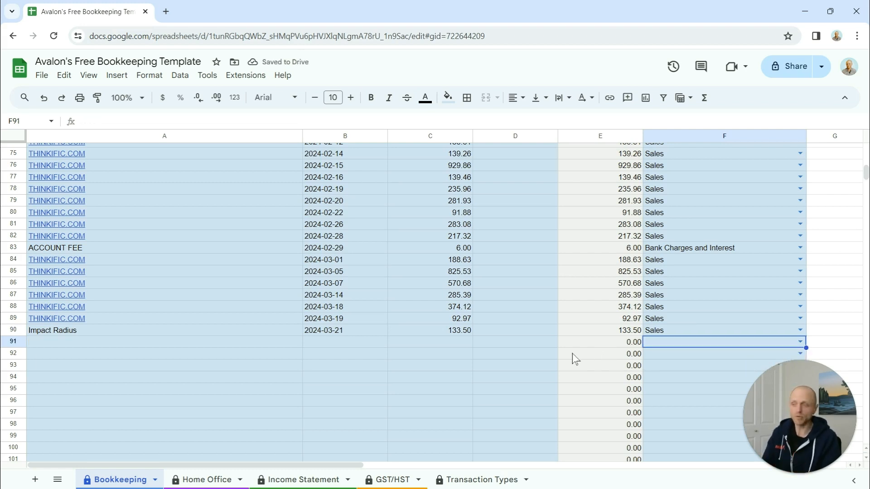
# Enter a GST/HST amount of 5 for each of the FACEBK transactions in rows 40 and 41
pyautogui.scroll(13, 562, 360)
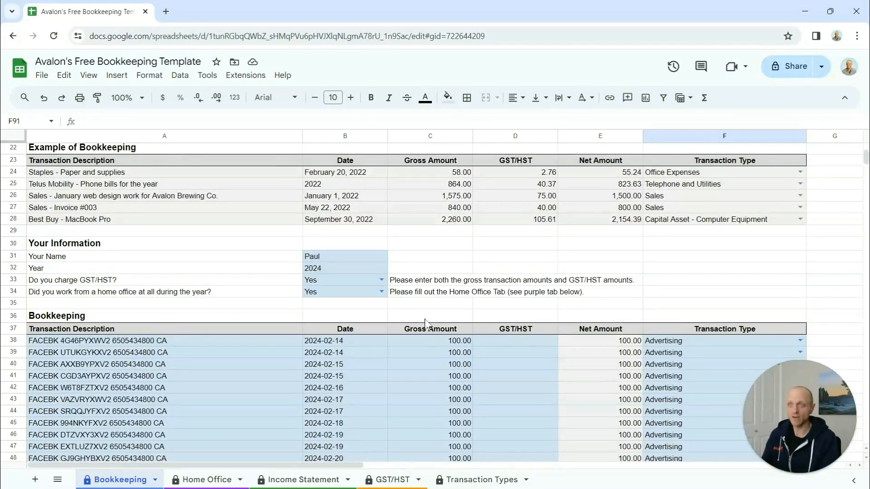
pyautogui.scroll(-6, 461, 329)
pyautogui.scroll(5, 574, 319)
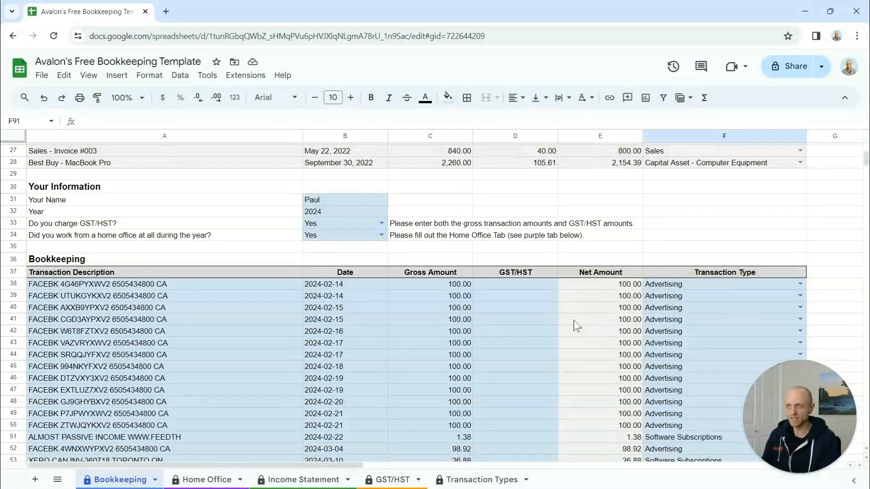
pyautogui.click(510, 308)
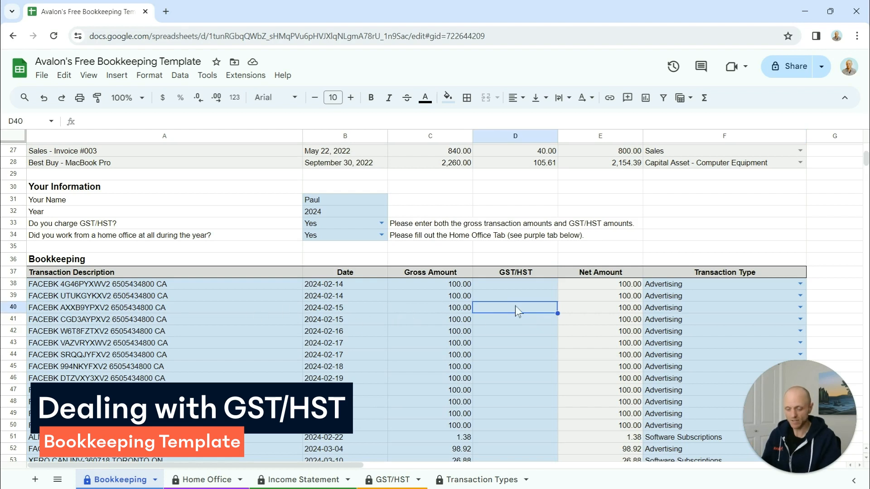
pyautogui.write('5')
pyautogui.press('Return')
pyautogui.write('5')
pyautogui.press('Tab')
pyautogui.press('Up')
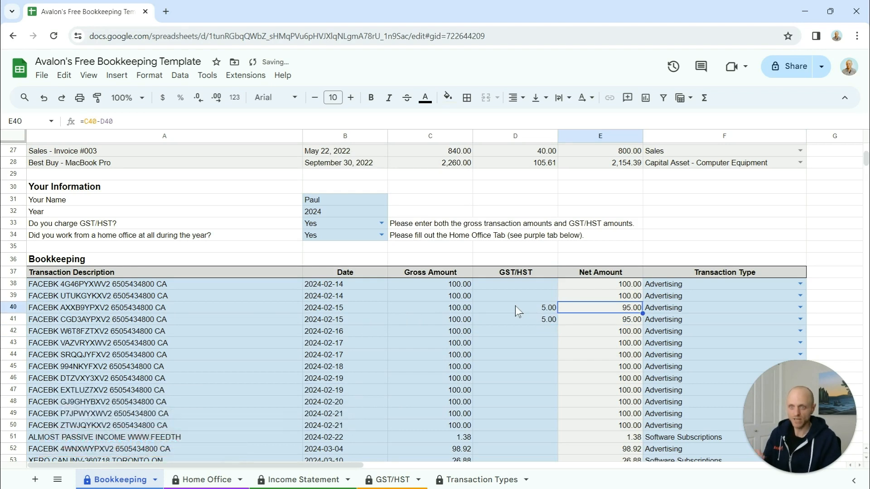
pyautogui.click(515, 308)
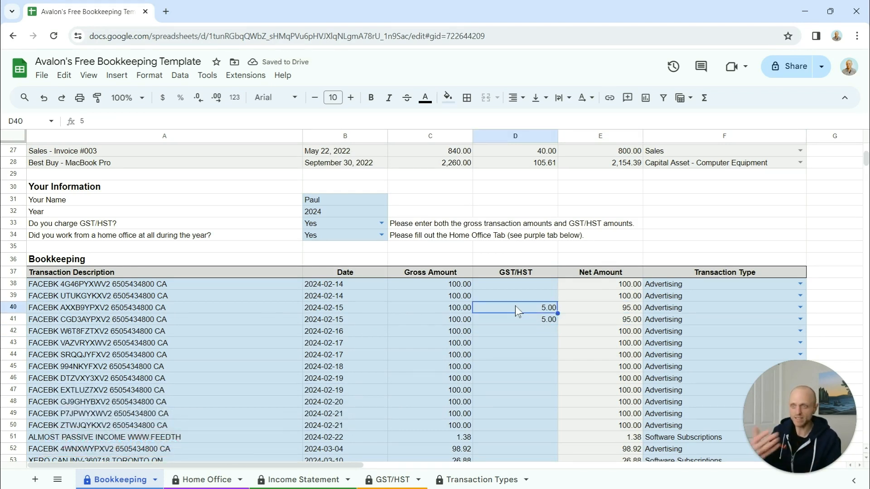
# Enter a GST/HST amount of 12 for the THINKIFIC.COM sale in row 60 and check its net amount
pyautogui.press('Down')
pyautogui.press('Down')
pyautogui.press('Down')
pyautogui.press('Down')
pyautogui.press('Down')
pyautogui.press('Down')
pyautogui.press('Down')
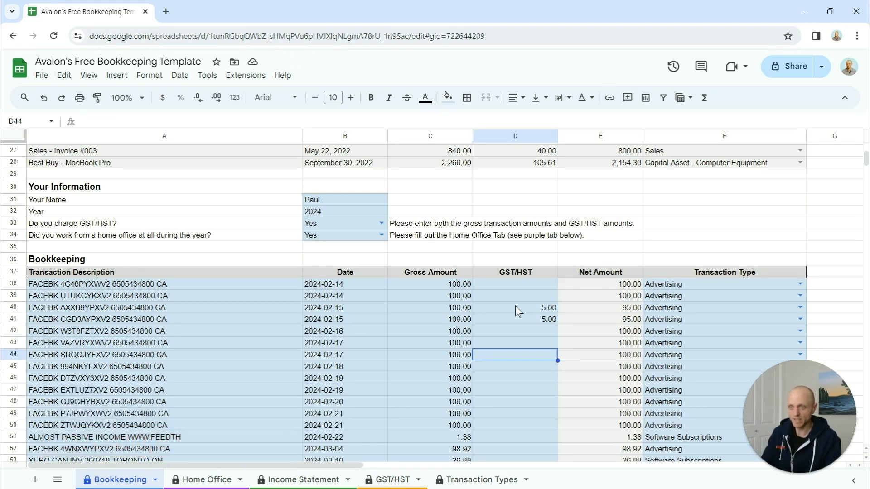
pyautogui.scroll(-4, 526, 328)
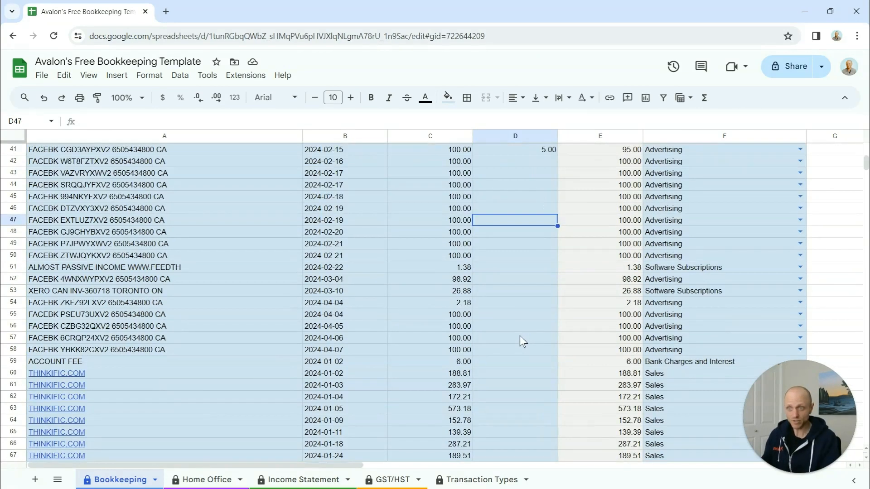
pyautogui.click(510, 373)
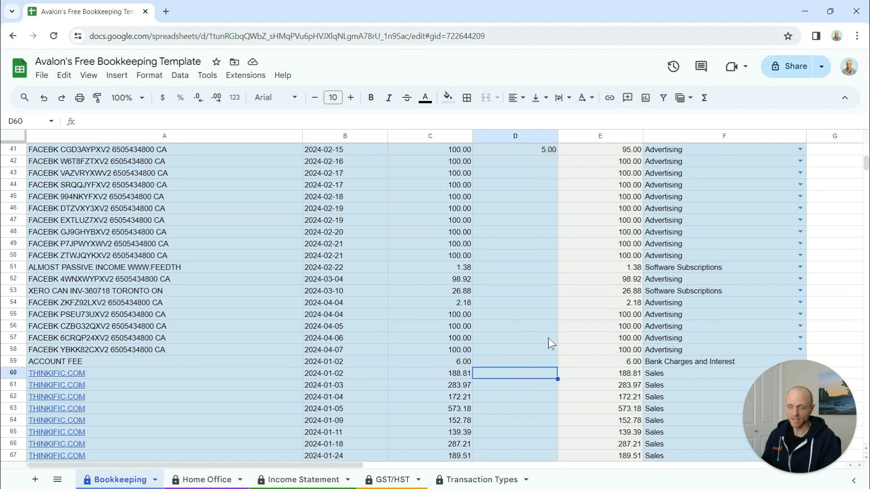
pyautogui.write('12')
pyautogui.press('Return')
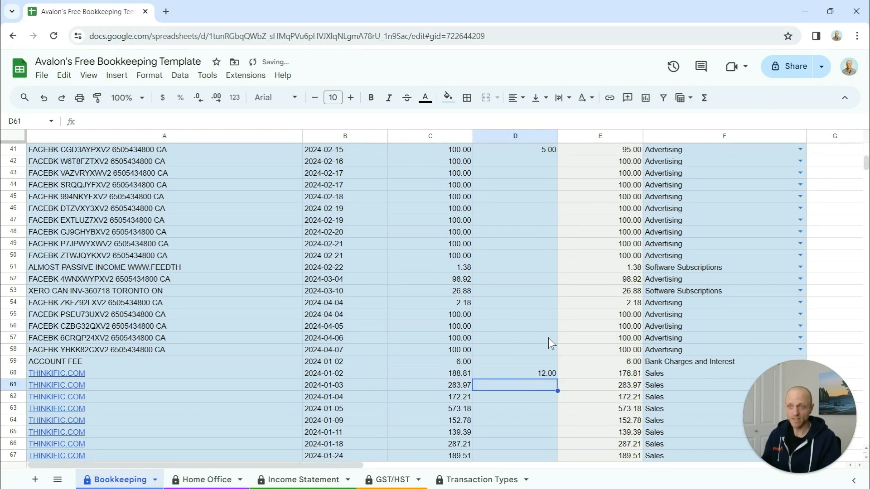
pyautogui.click(527, 373)
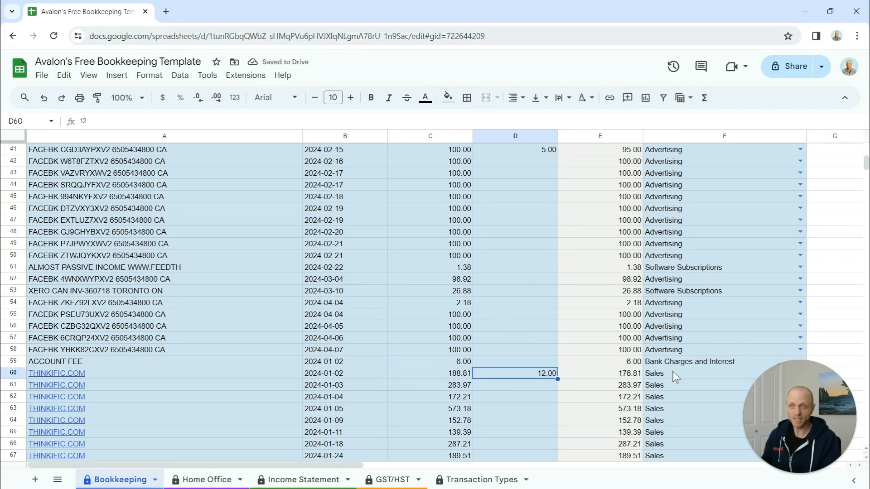
pyautogui.click(629, 376)
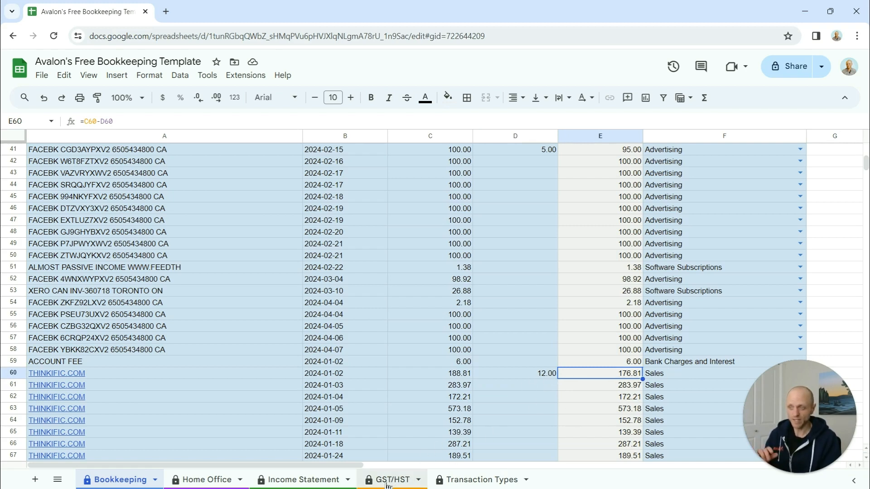
# Review sales, advertising, bank charges, software subscriptions, total operating expenses and net income on the Income Statement sheet
pyautogui.scroll(5, 578, 312)
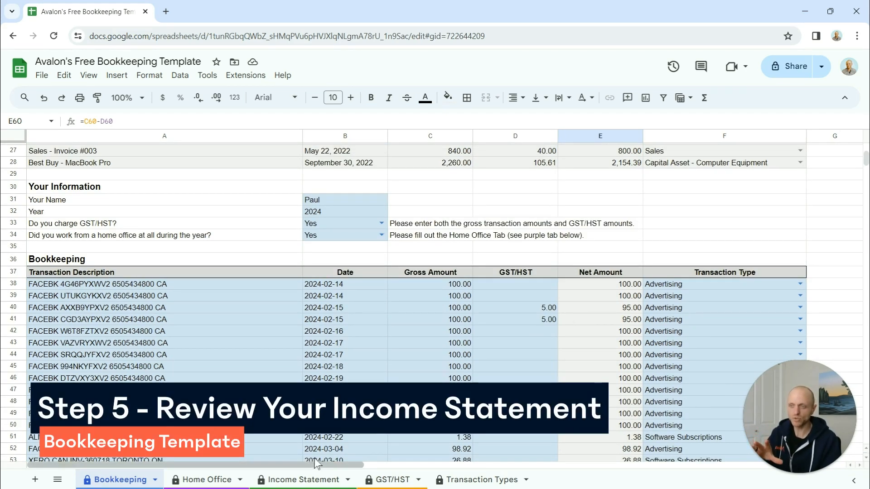
pyautogui.click(302, 481)
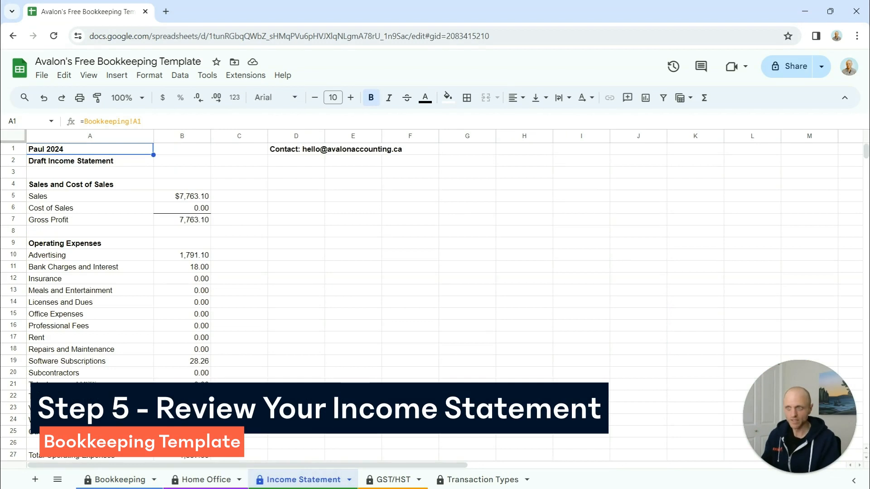
pyautogui.click(186, 199)
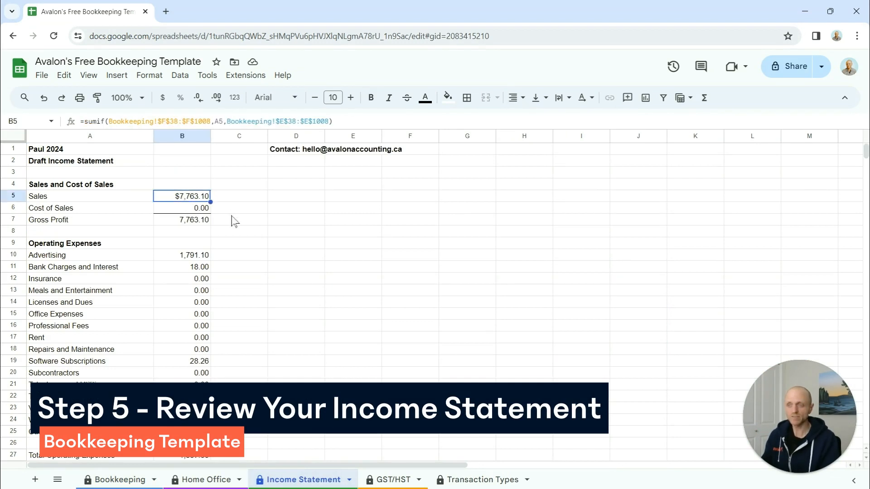
pyautogui.click(195, 257)
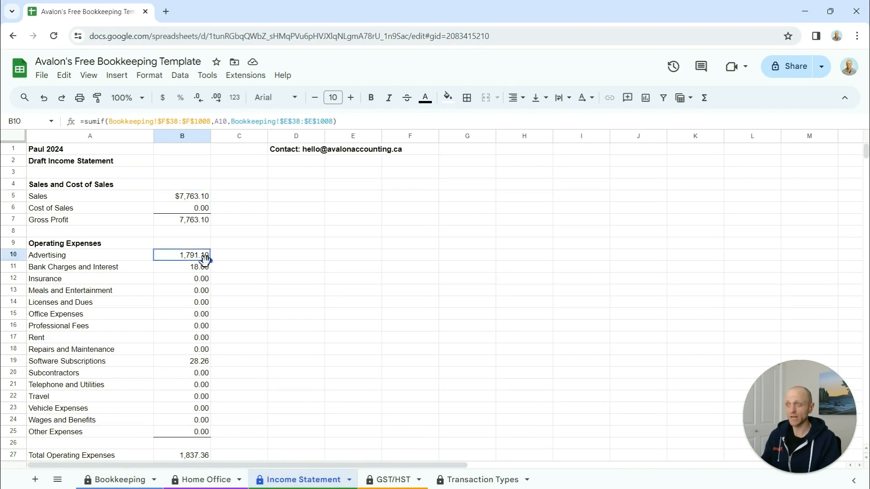
pyautogui.click(202, 269)
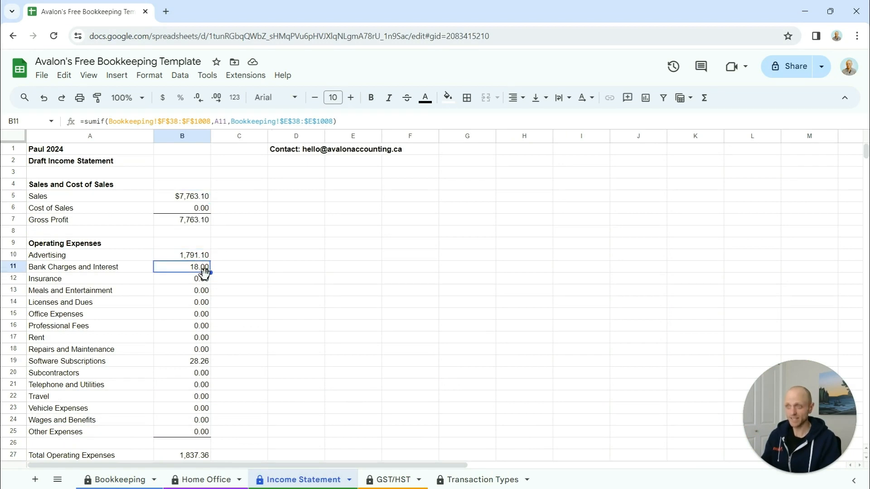
pyautogui.click(186, 362)
pyautogui.scroll(-3, 186, 363)
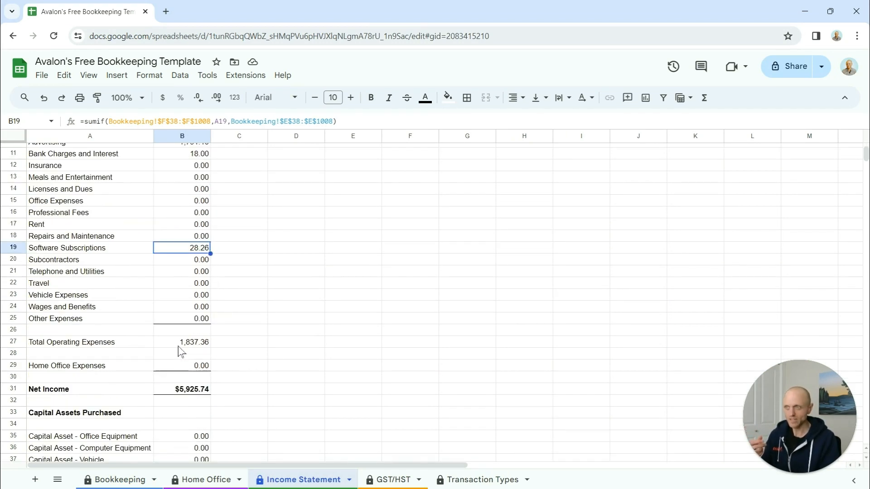
pyautogui.click(182, 345)
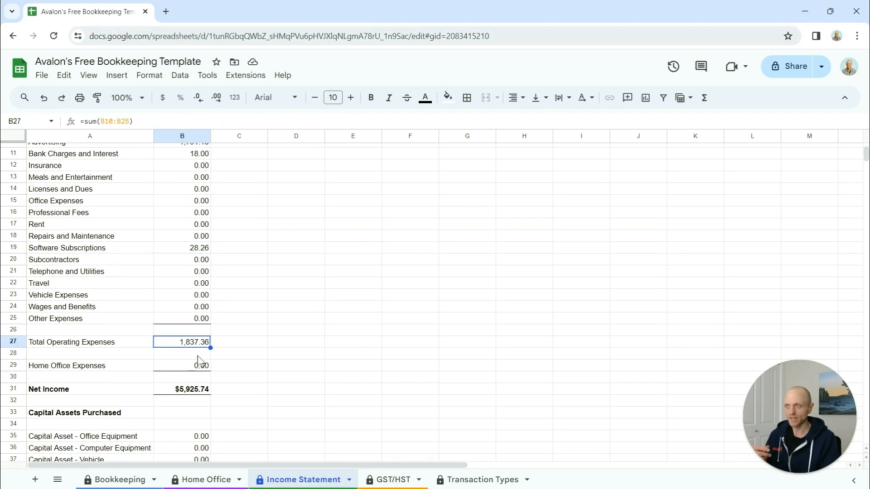
pyautogui.click(174, 389)
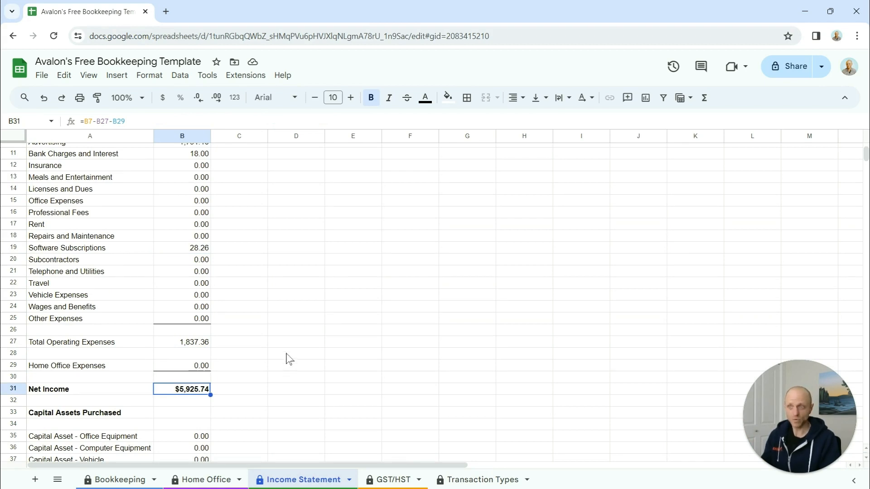
# Examine the sales figure, the full range of operating expenses and the capital assets purchased on the income statement
pyautogui.scroll(5, 288, 359)
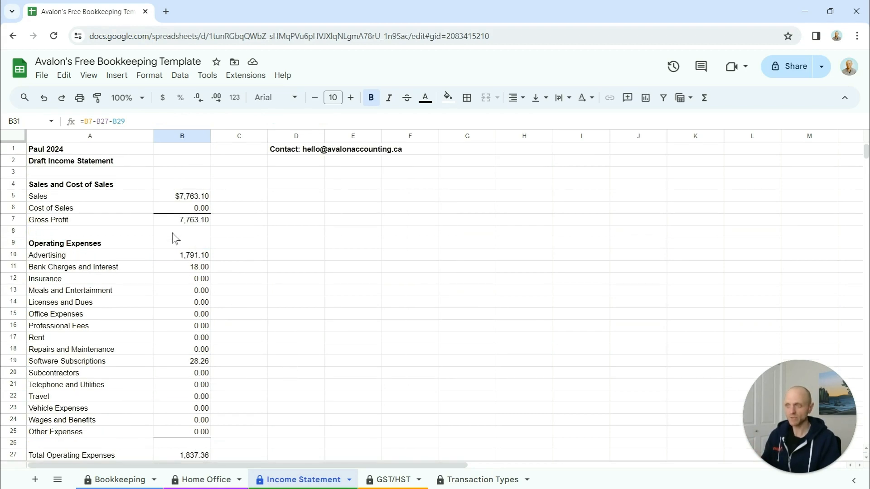
pyautogui.click(187, 199)
pyautogui.moveTo(175, 256); pyautogui.dragTo(187, 432)
pyautogui.scroll(-5, 188, 434)
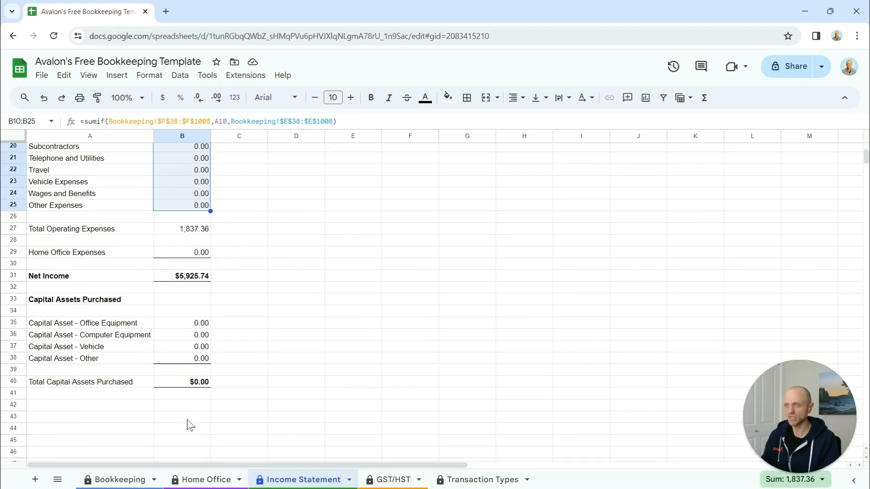
pyautogui.moveTo(172, 324); pyautogui.dragTo(176, 363)
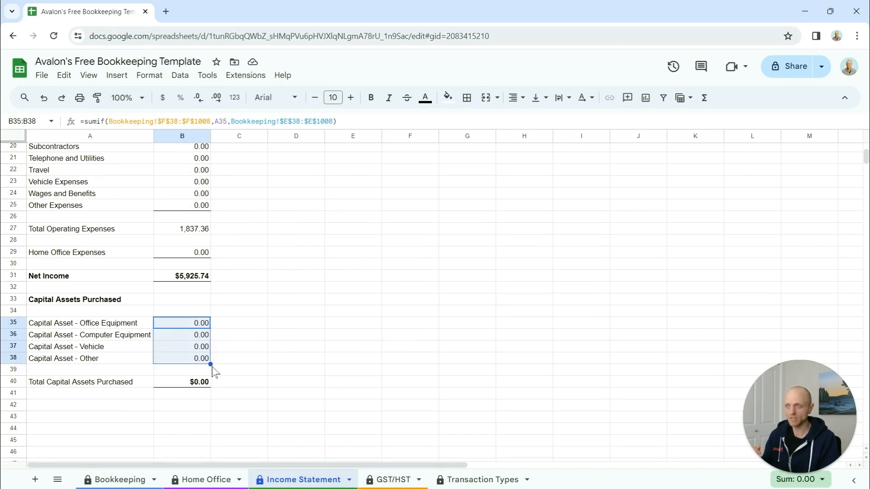
# Compare the categorized transactions on the Bookkeeping sheet with the resulting lines of the Income Statement
pyautogui.click(128, 481)
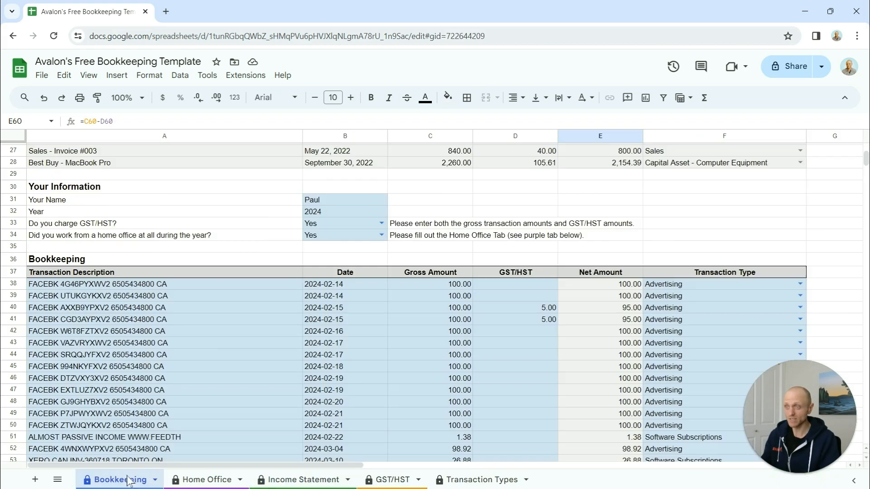
pyautogui.scroll(-3, 360, 408)
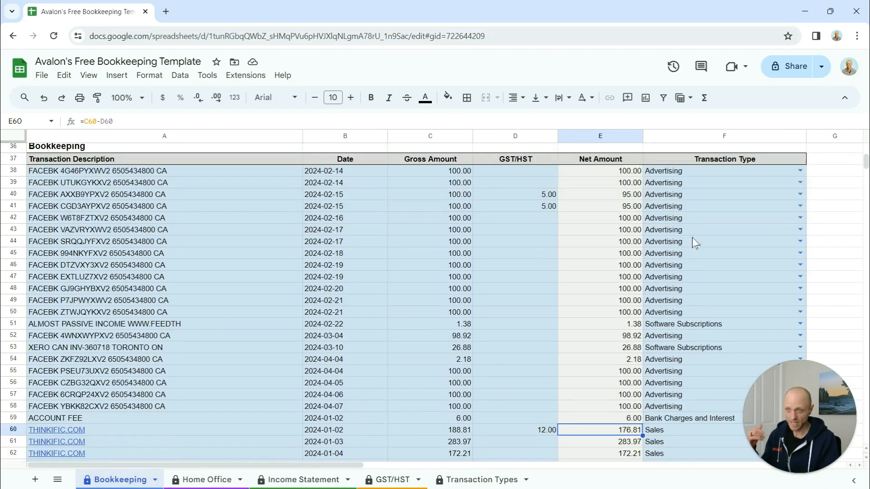
pyautogui.click(309, 482)
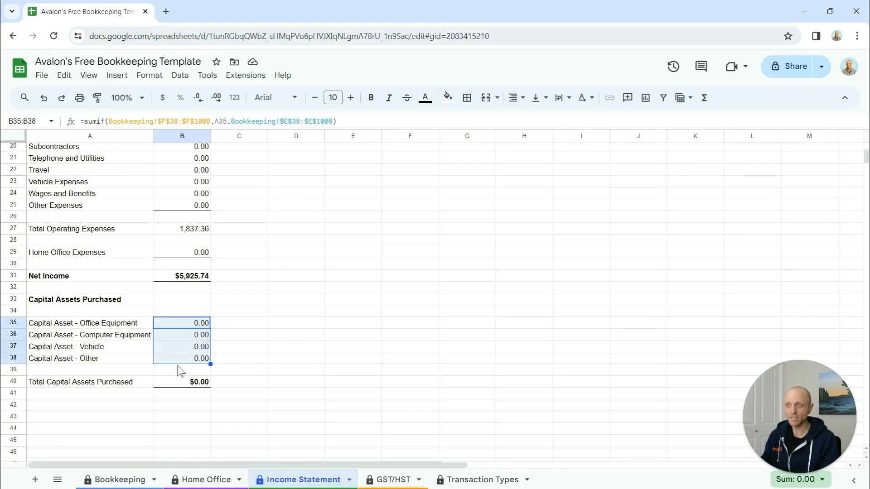
pyautogui.scroll(2, 181, 372)
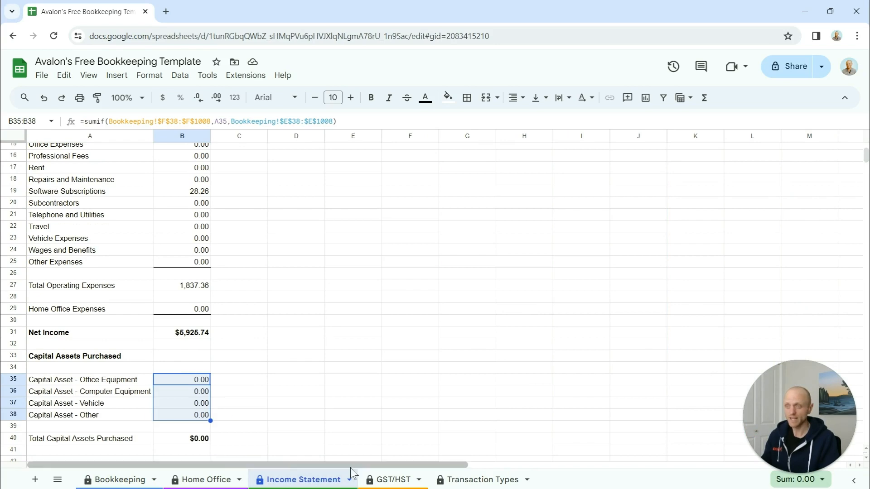
# Review the sales, GST/HST collected, GST/HST paid and net GST formulas on the GST/HST sheet
pyautogui.click(377, 480)
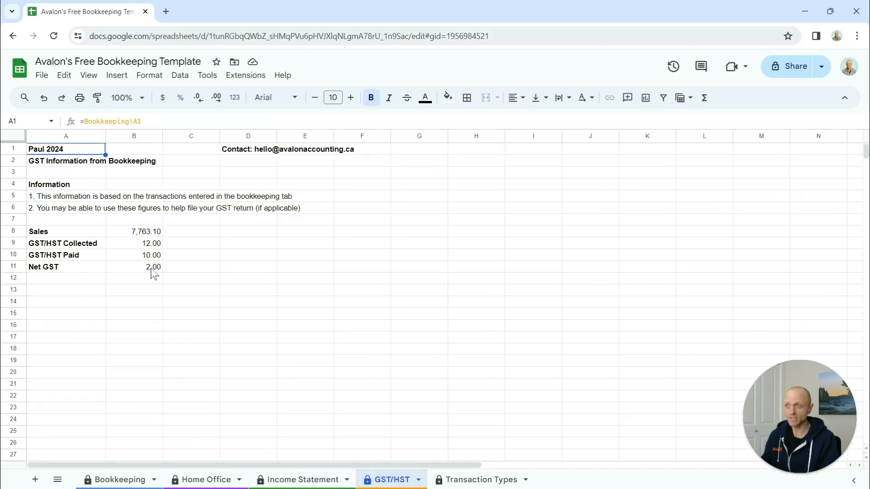
pyautogui.click(151, 231)
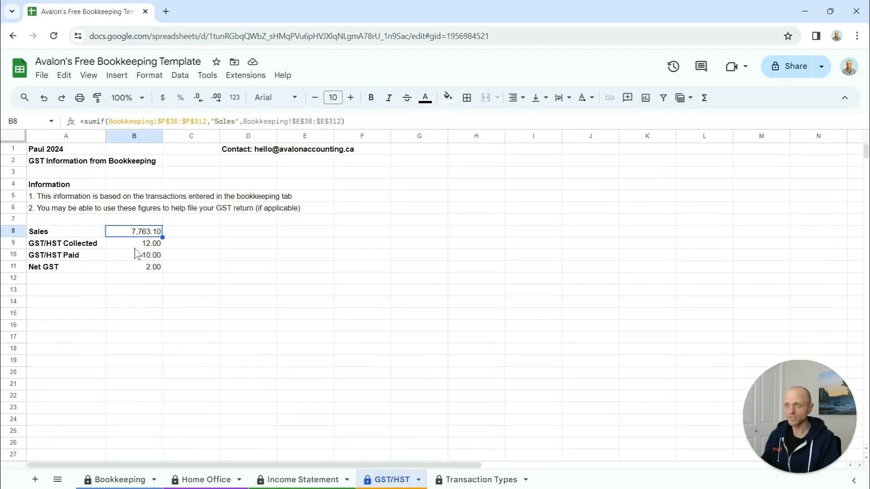
pyautogui.click(136, 246)
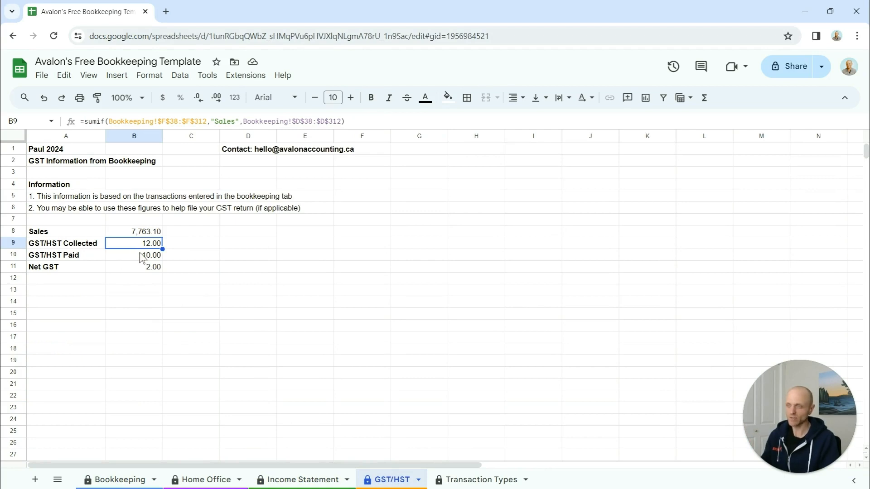
pyautogui.click(141, 257)
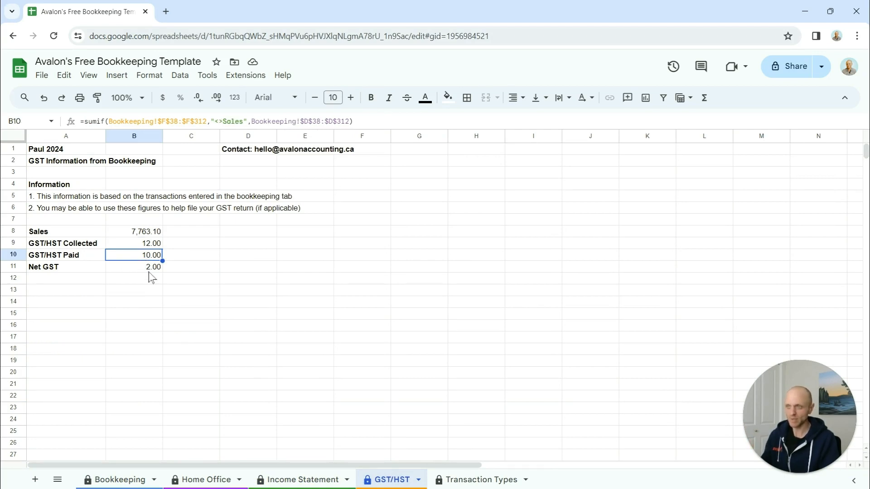
pyautogui.click(149, 271)
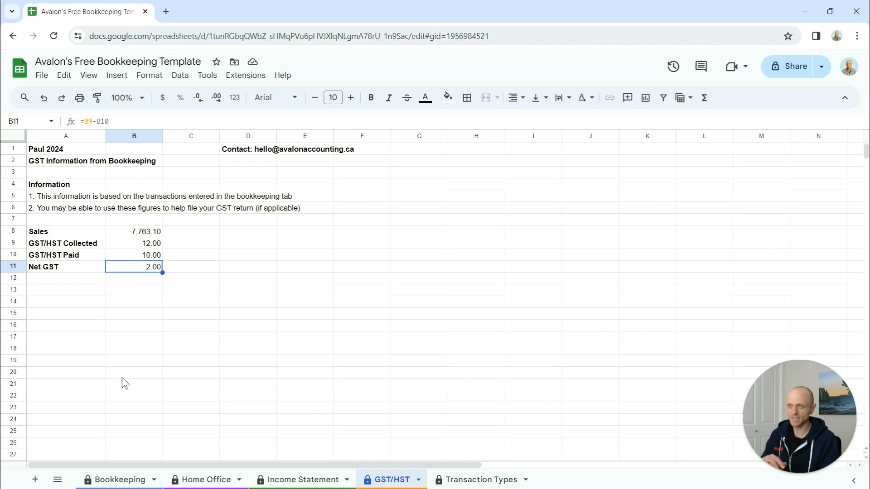
# Clear the GST/HST amounts of the advertising transactions in rows 38 to 41 and the THINKIFIC.COM sale in row 60 on the Bookkeeping sheet
pyautogui.click(109, 481)
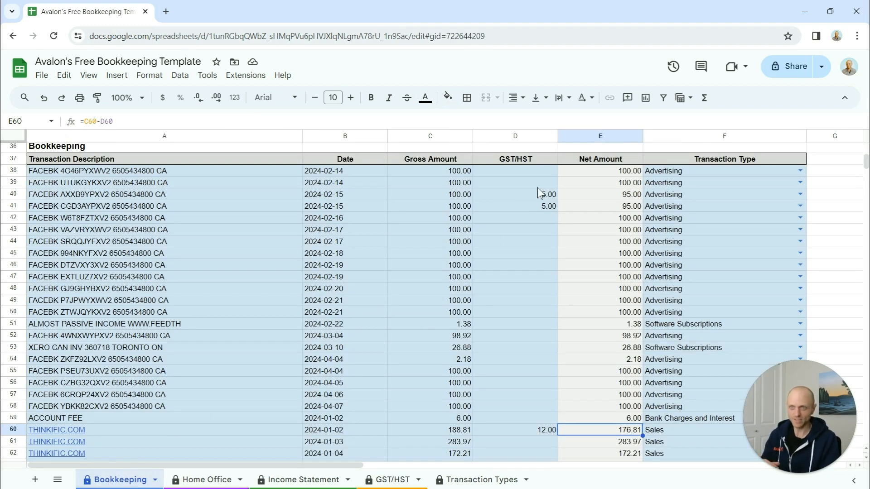
pyautogui.moveTo(541, 171); pyautogui.dragTo(532, 211)
pyautogui.press('Delete')
pyautogui.click(516, 430)
pyautogui.press('Delete')
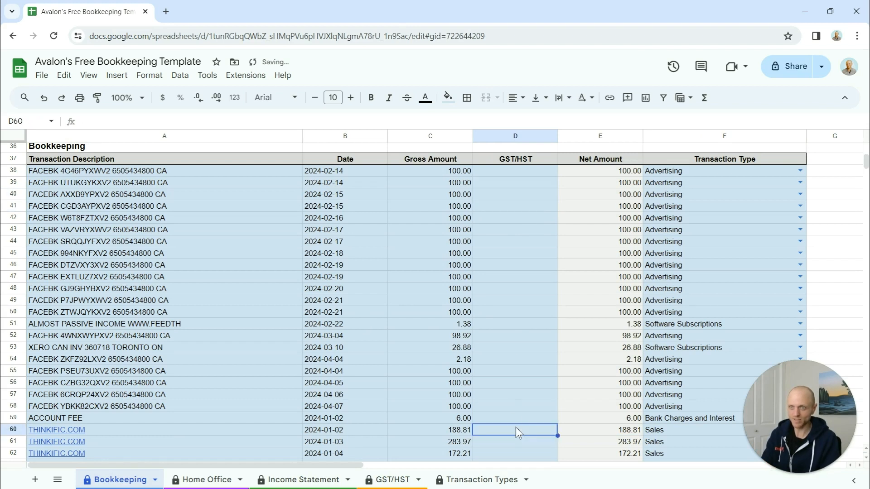
# Look over the Bookkeeping sheet's transactions and locate the contact e-mail in cell F1
pyautogui.scroll(5, 515, 417)
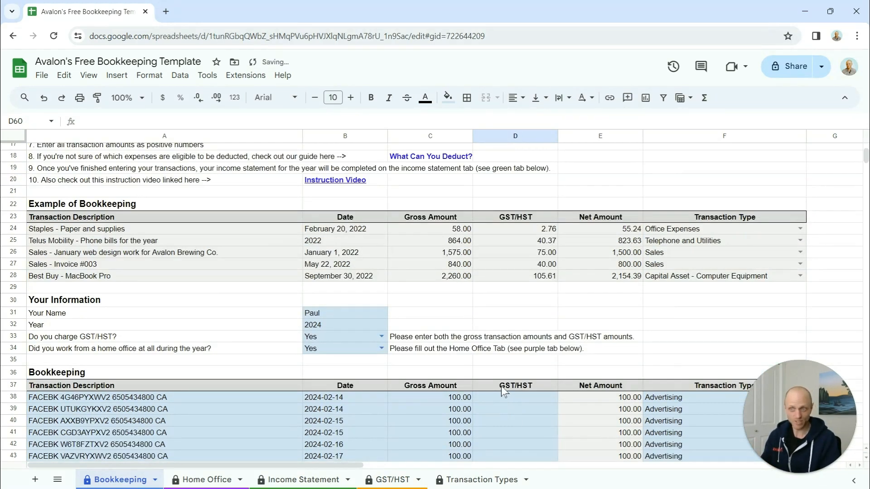
pyautogui.scroll(-5, 501, 385)
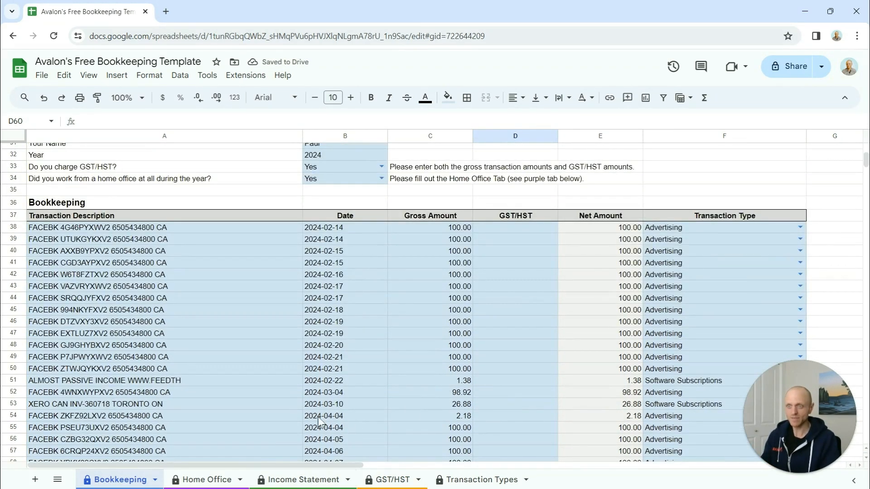
pyautogui.scroll(-3, 335, 360)
pyautogui.scroll(-3, 363, 325)
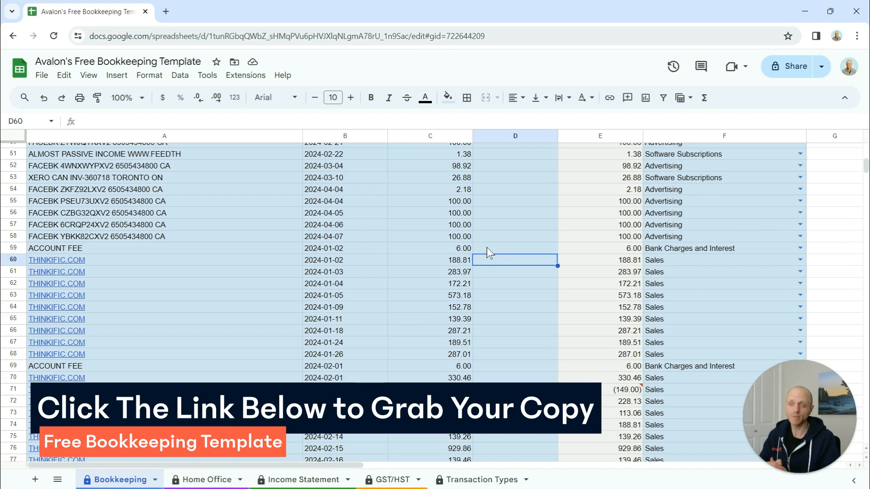
pyautogui.scroll(15, 408, 218)
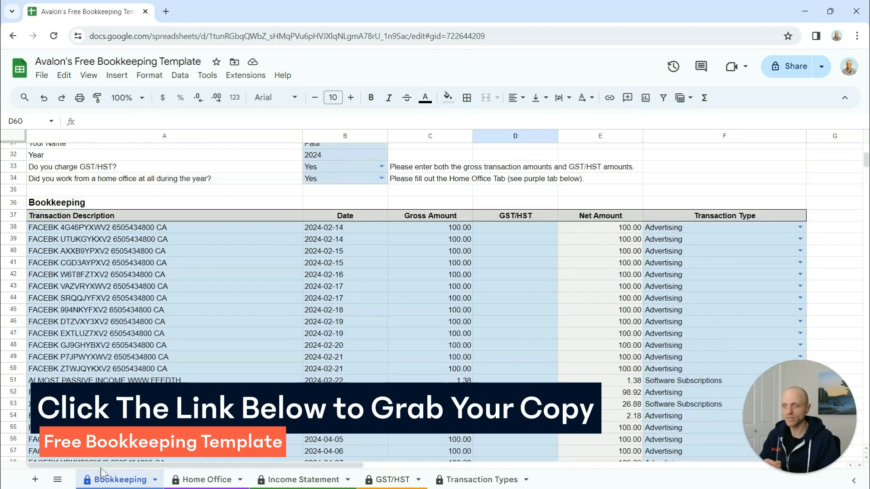
pyautogui.click(698, 151)
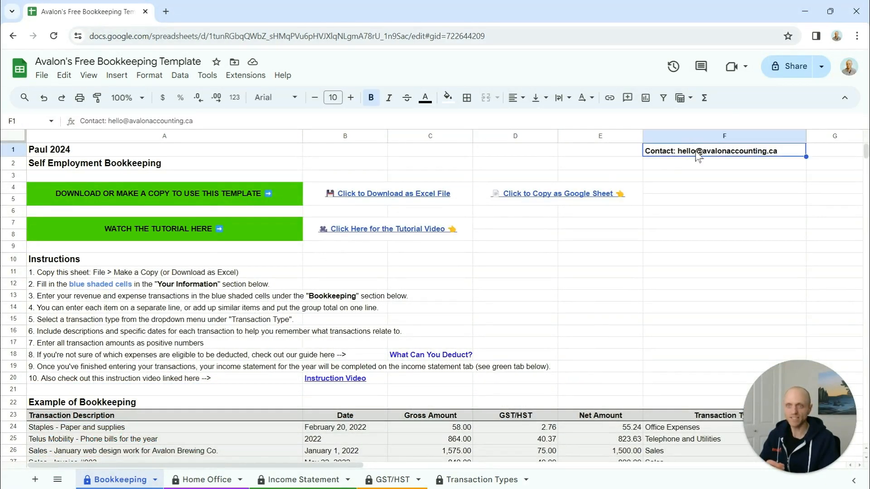